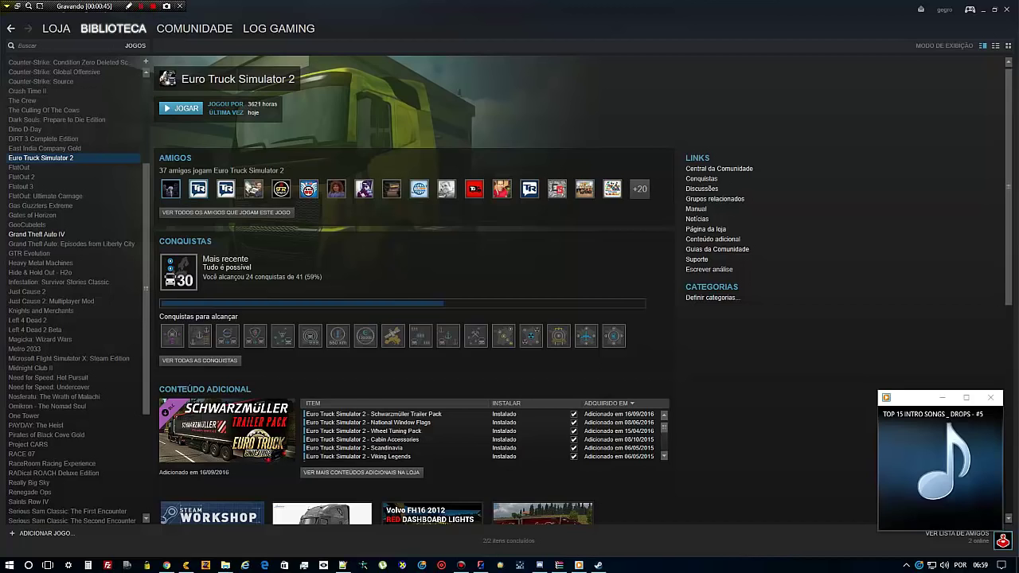
Step: Open the Euro Truck Simulator 2 folder inside Documents in File Explorer
mouse_move(166, 565)
click(225, 565)
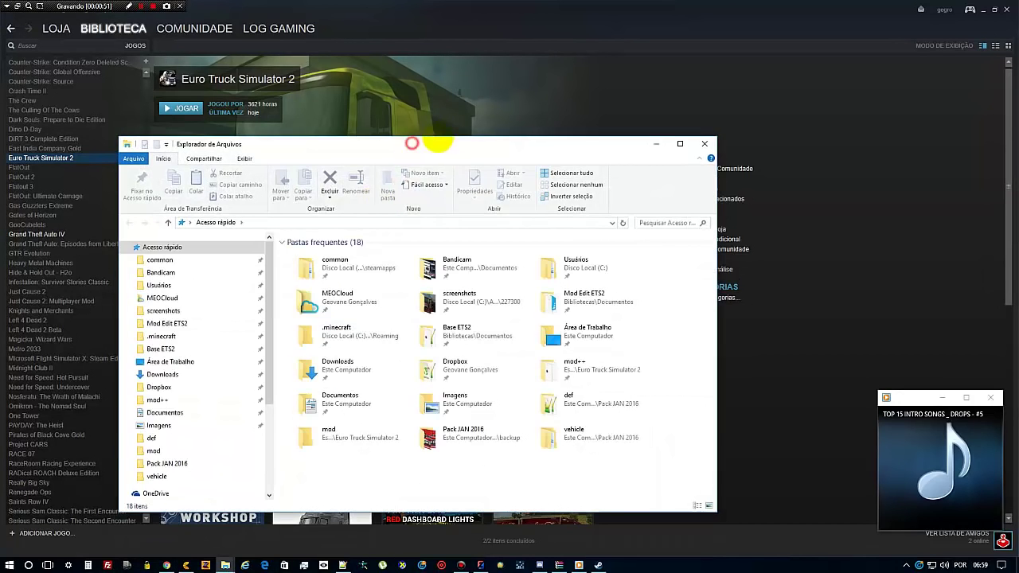
drag(414, 146, 580, 74)
click(315, 340)
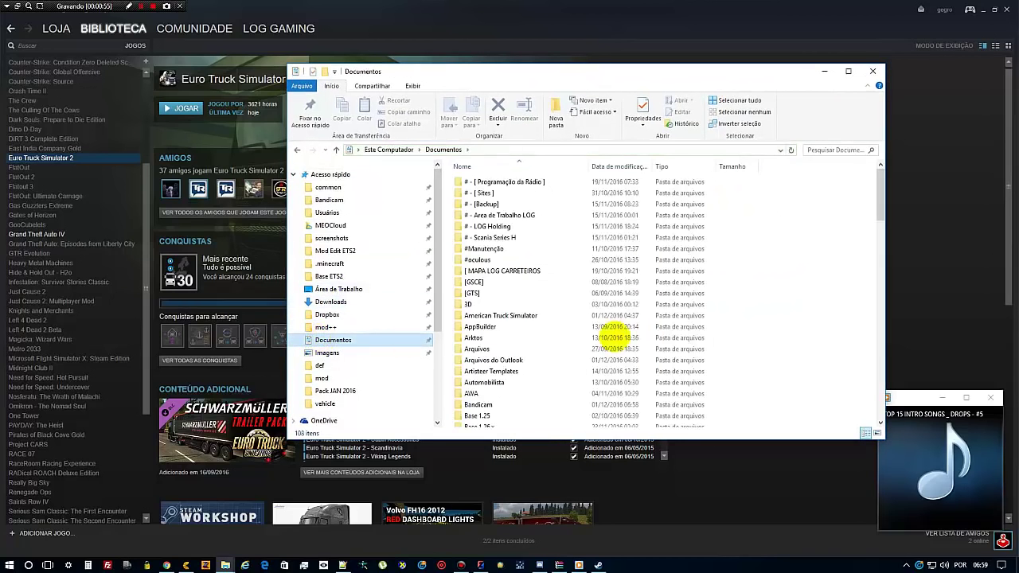
scroll(558, 319, down, 3)
scroll(560, 311, down, 1)
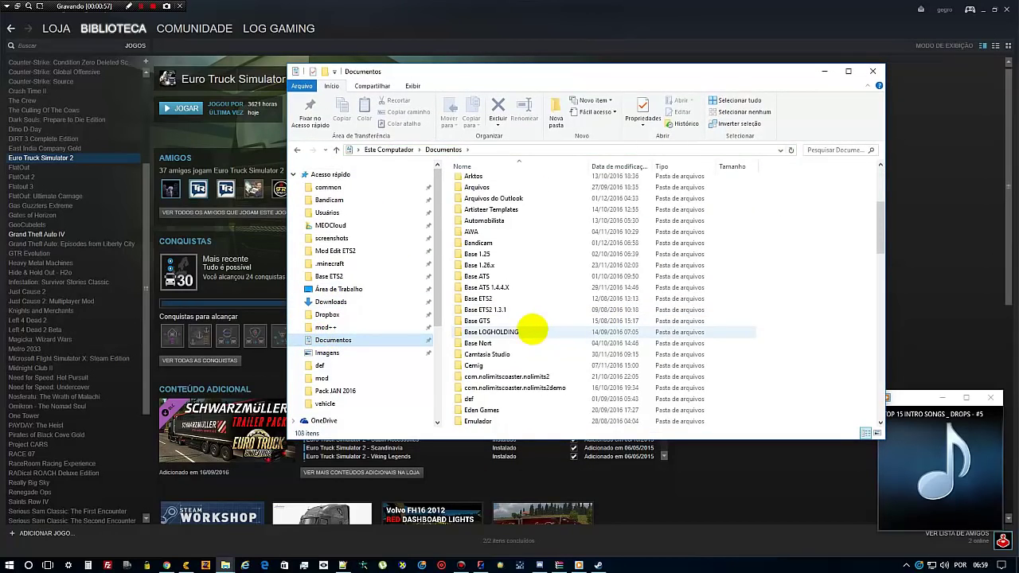
scroll(532, 328, down, 3)
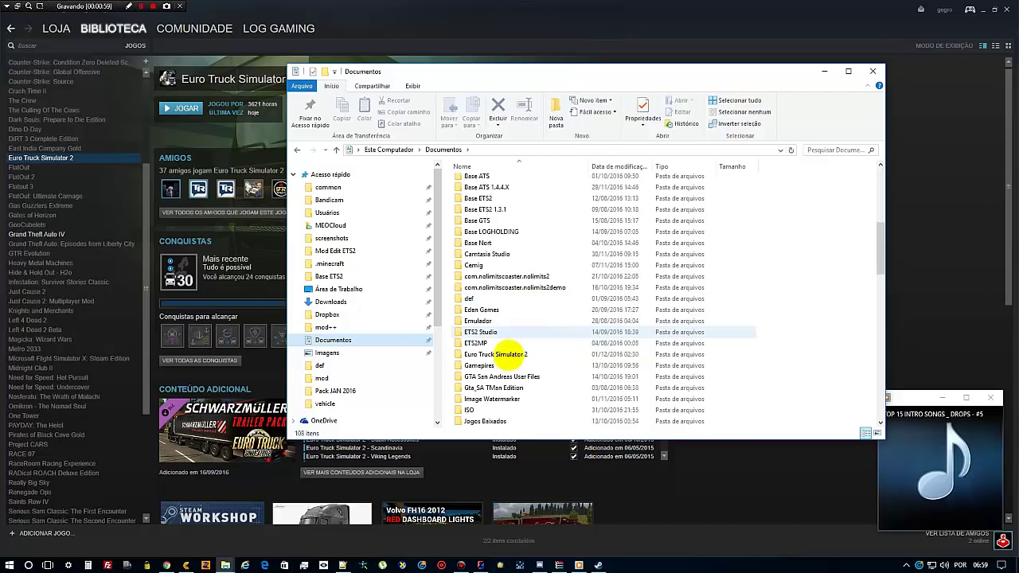
click(507, 356)
double_click(507, 357)
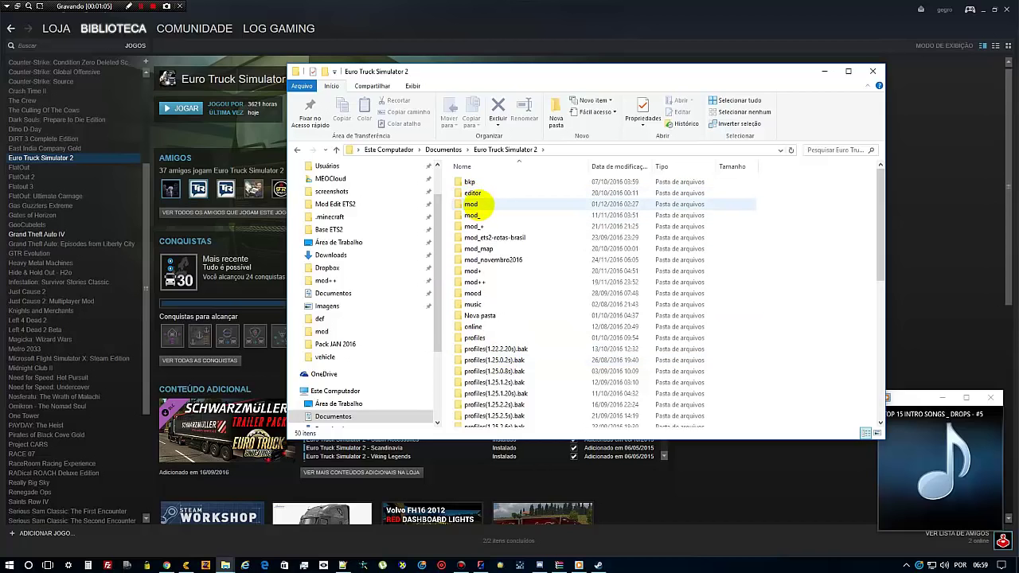
Step: Rename the mod folder to mod_2
click(482, 205)
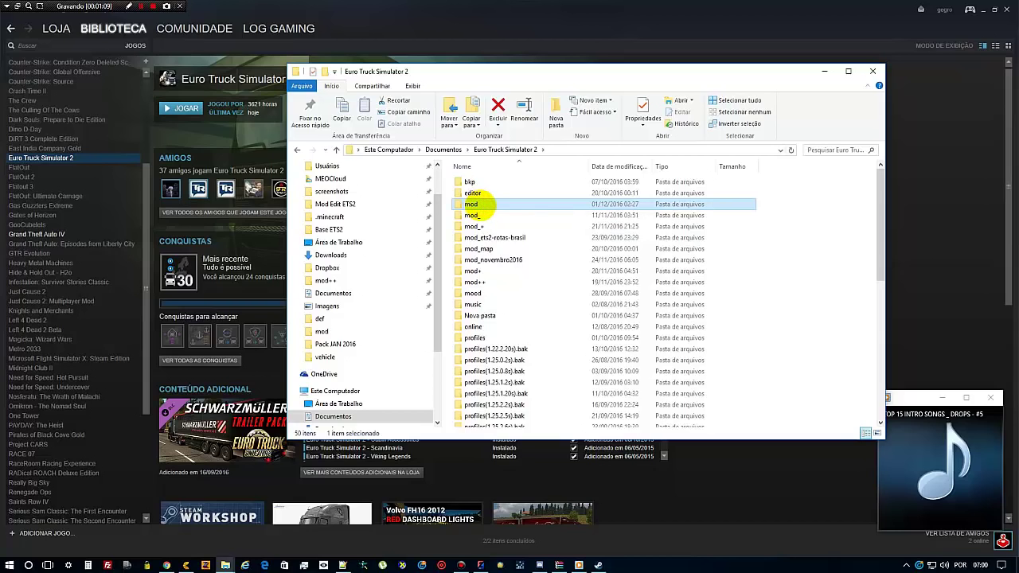
click(482, 205)
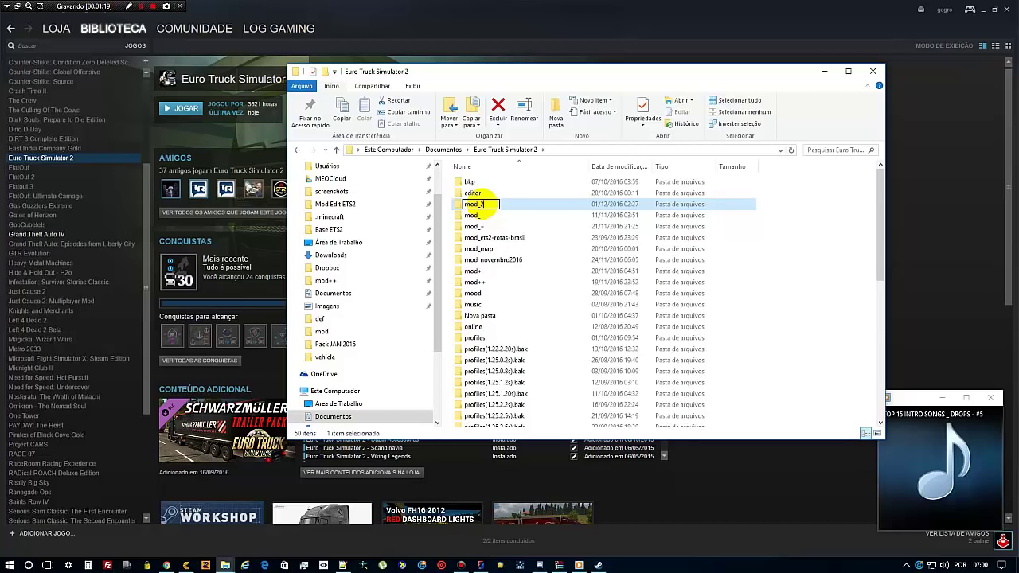
key(Return)
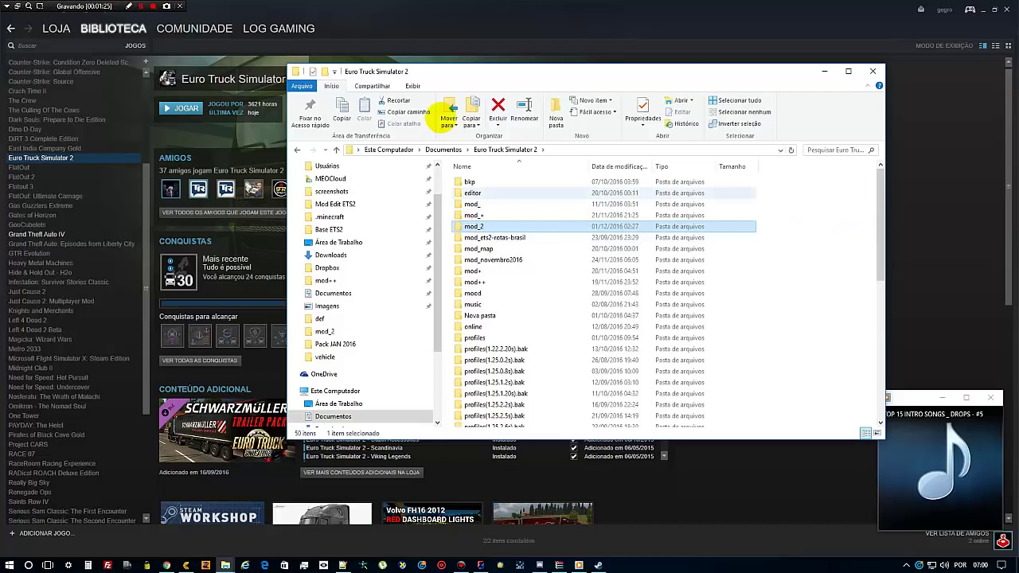
Step: Create a new folder named mod inside the Euro Truck Simulator 2 folder
click(556, 104)
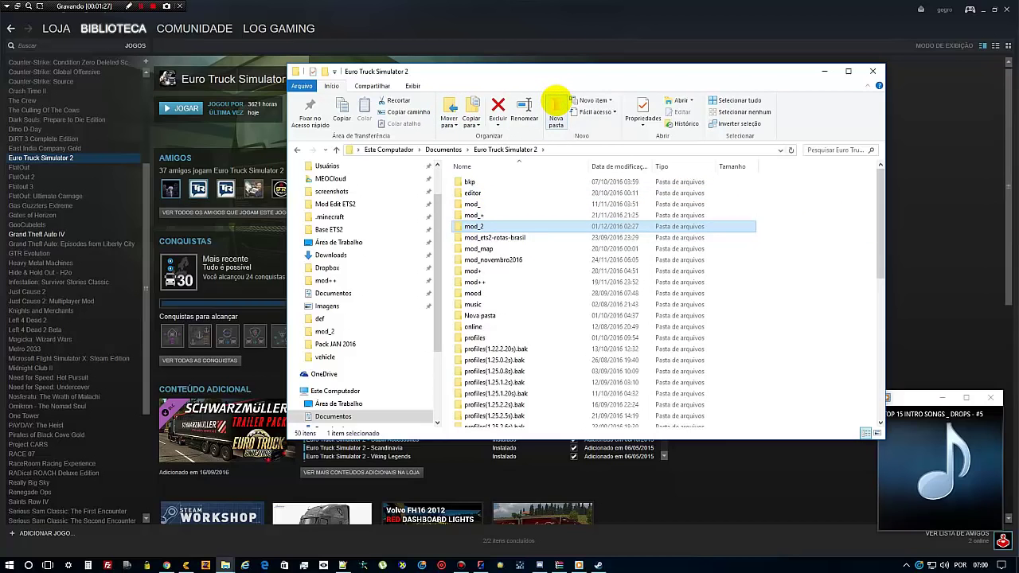
text(mod)
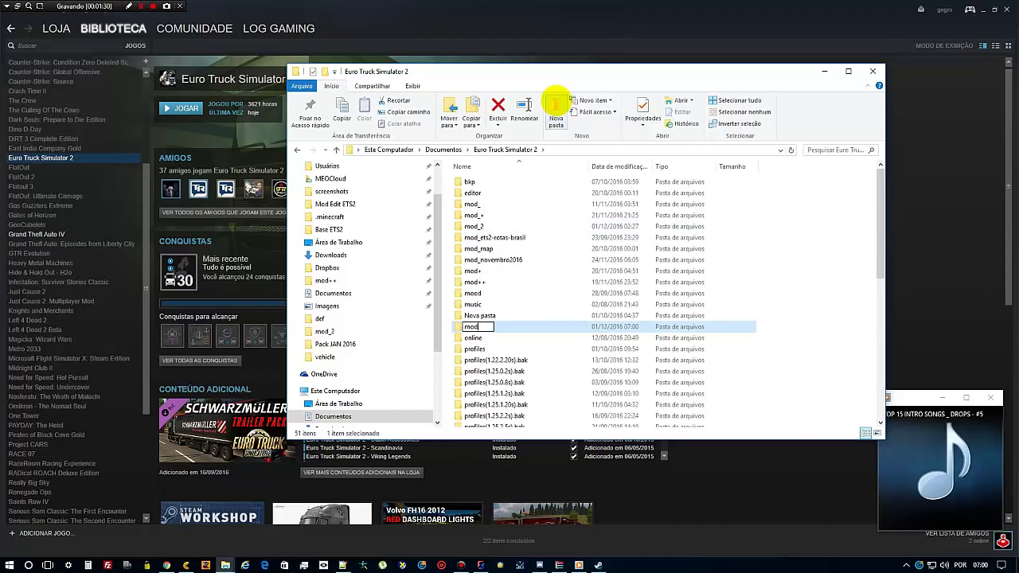
key(Return)
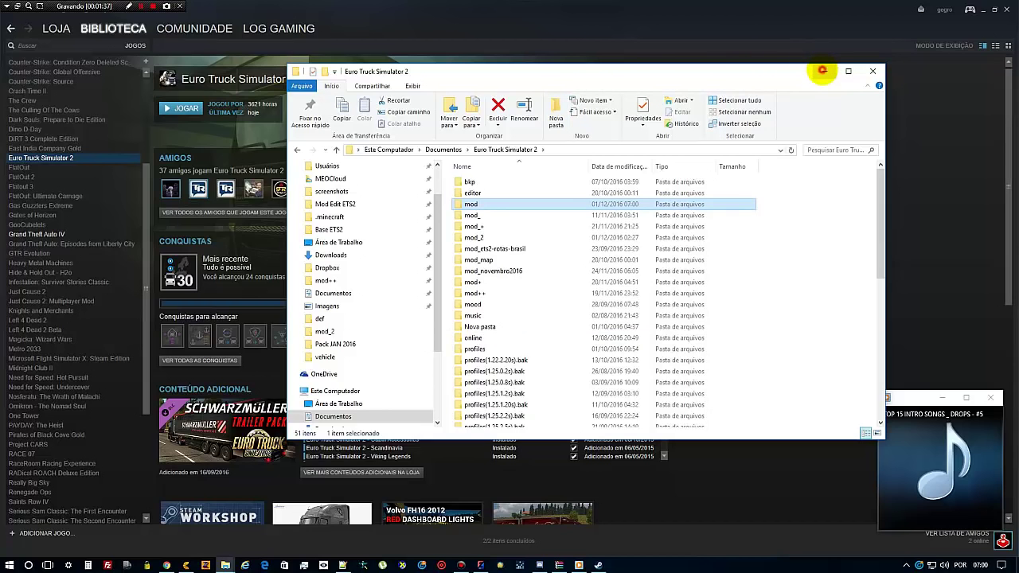
Step: Return to the Steam library and launch Euro Truck Simulator 2 in safe mode
click(825, 71)
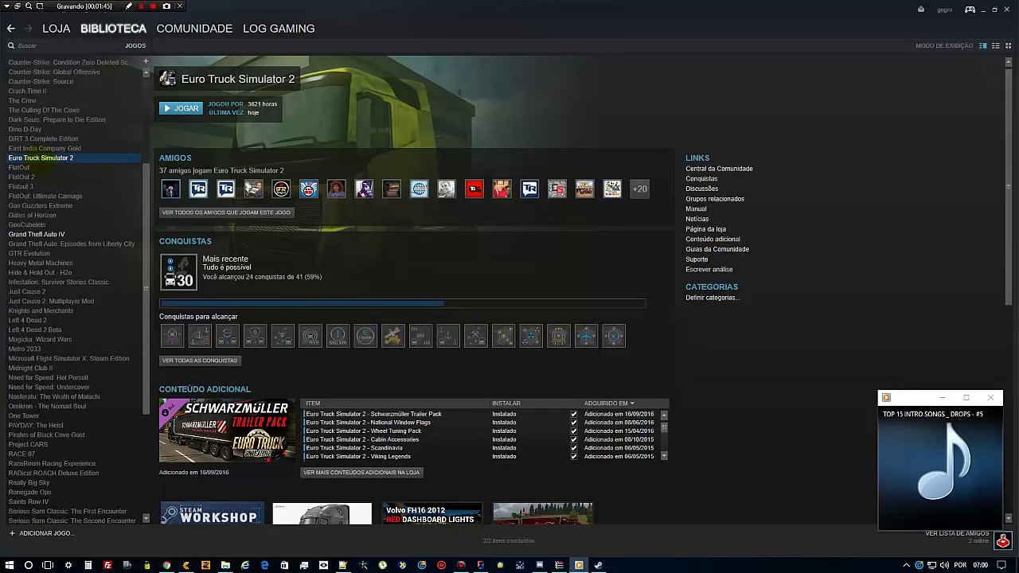
right_click(58, 159)
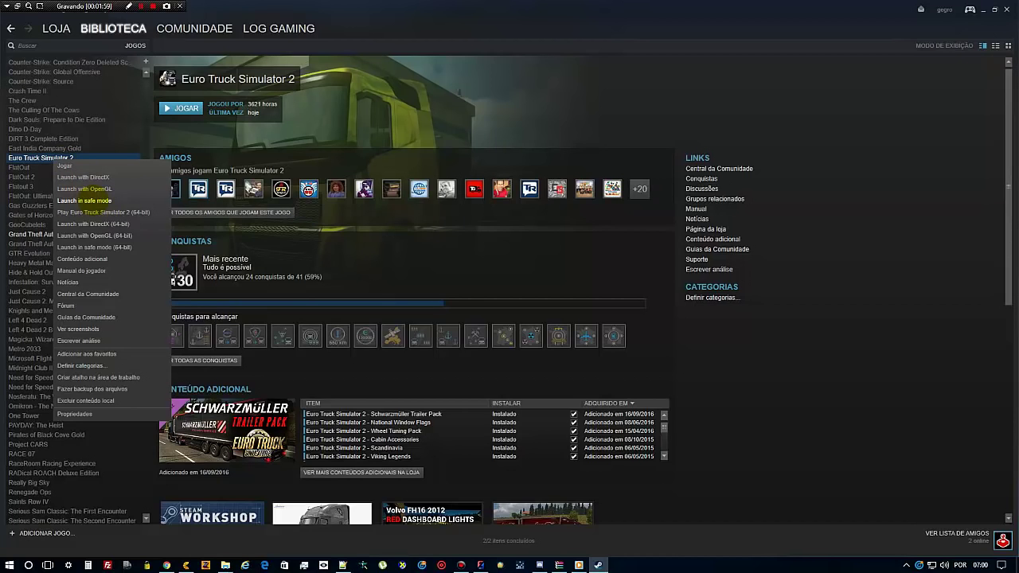
click(92, 200)
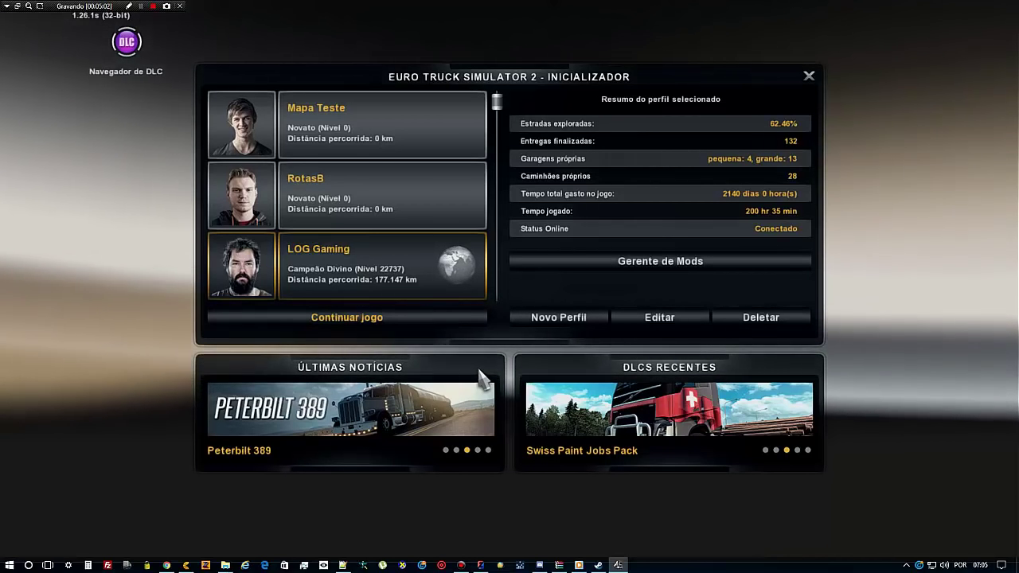
Step: Remove unlocked_zzzHorizontes from the LOG Gaming profile's active mods in the mod manager and confirm the changes
click(562, 259)
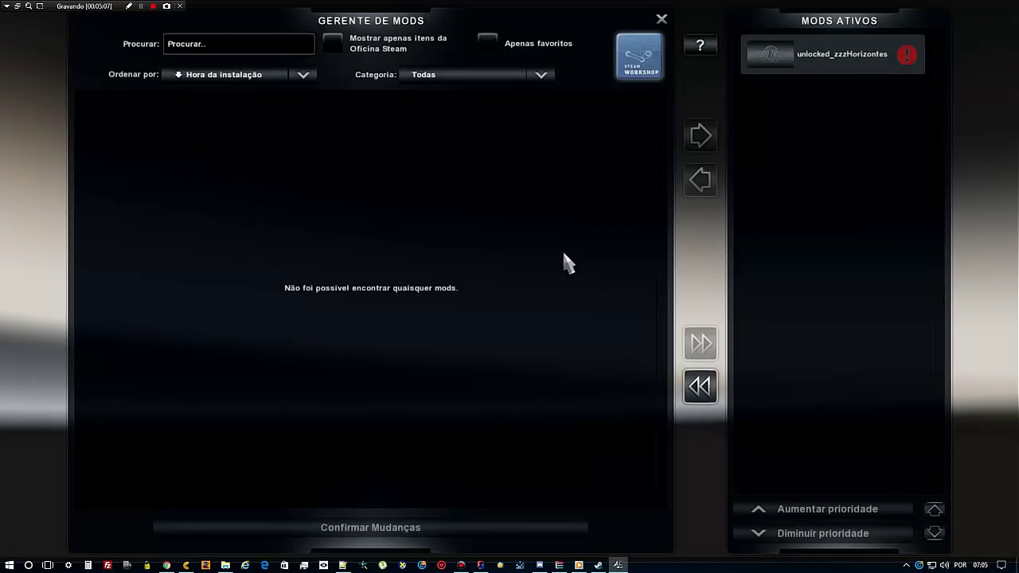
click(806, 67)
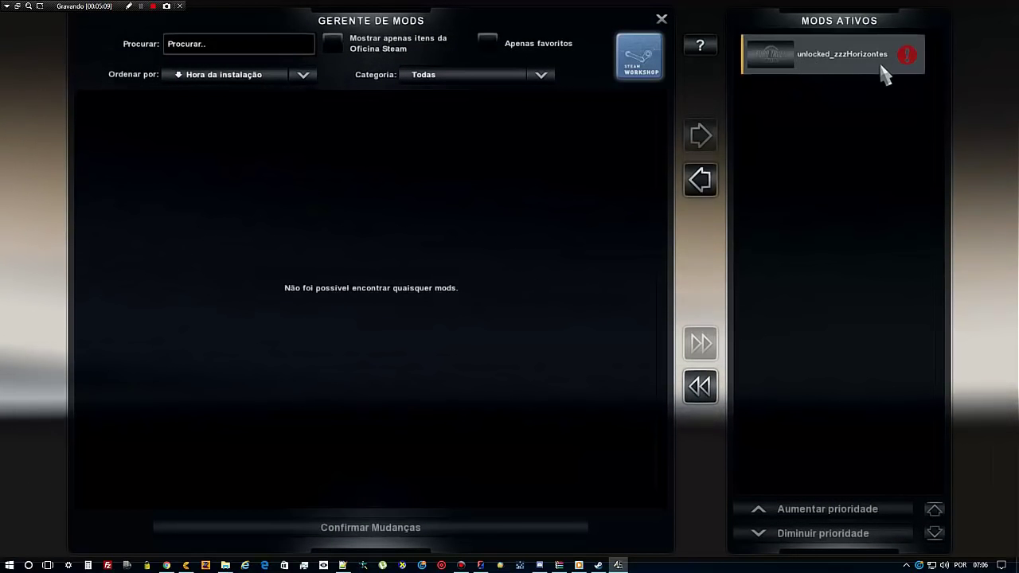
click(701, 182)
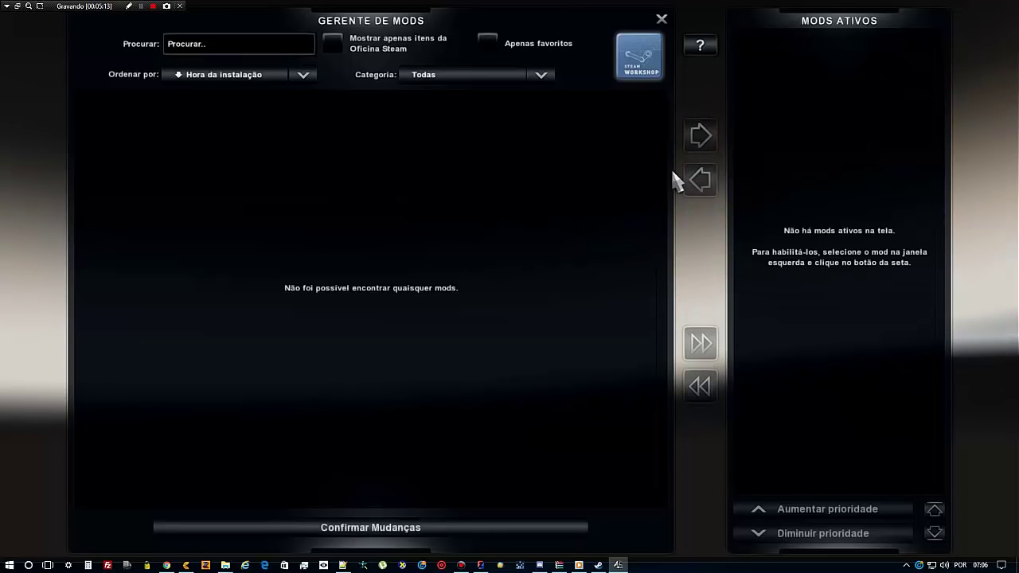
click(368, 526)
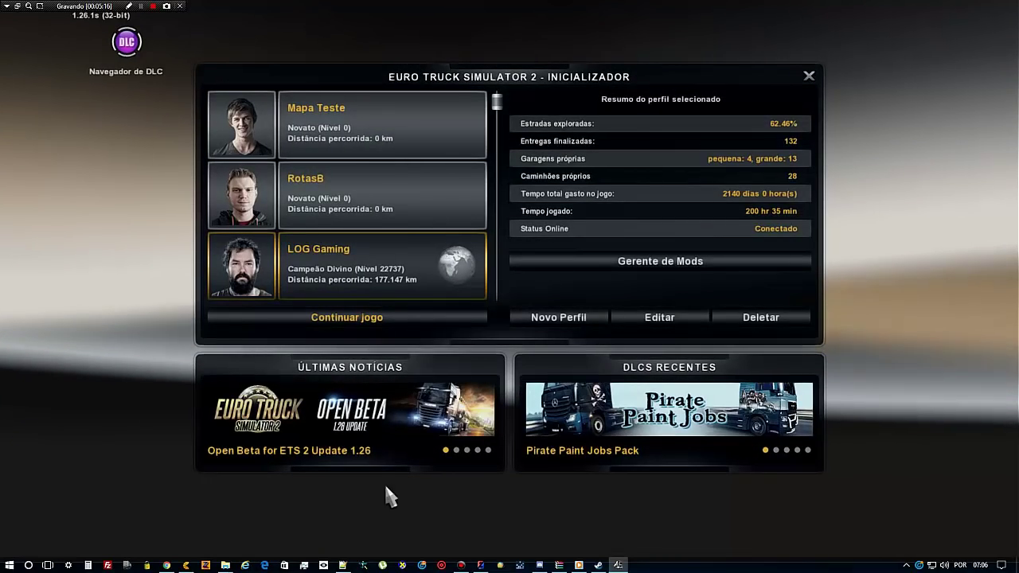
Step: Continue the game with the LOG Gaming profile and apply a higher preset in the simple graphics settings, keeping the changes
click(400, 327)
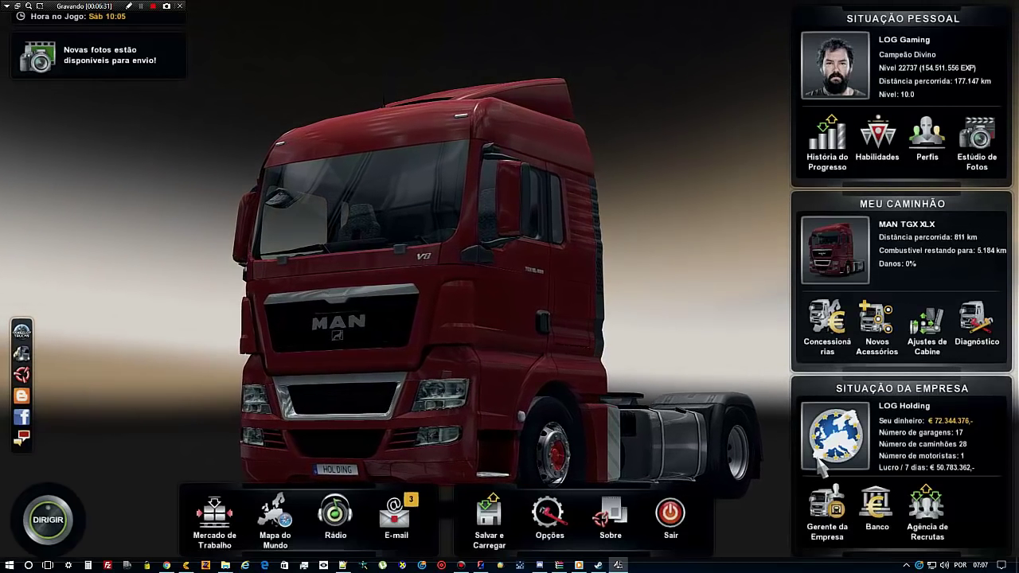
click(603, 517)
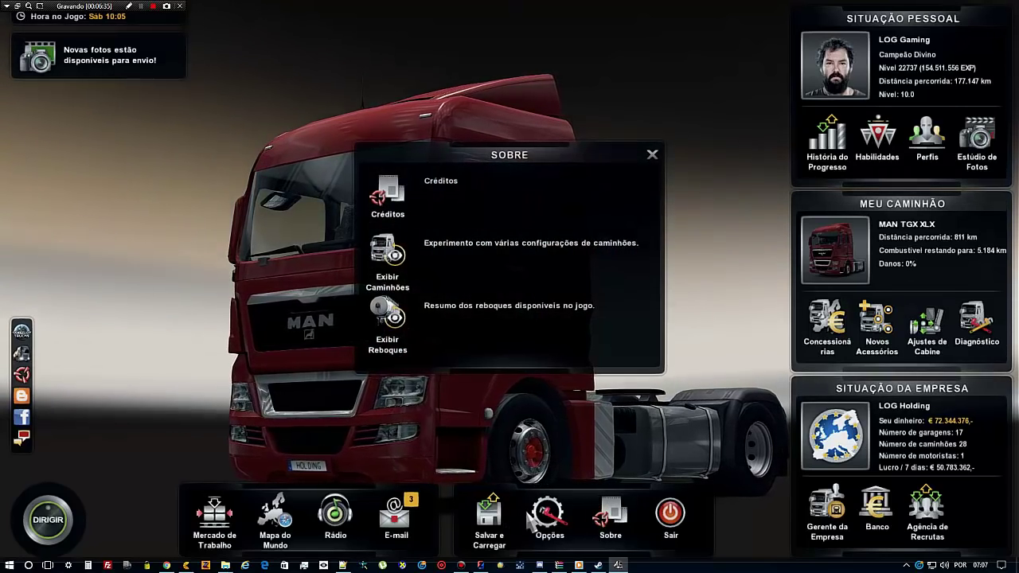
click(548, 516)
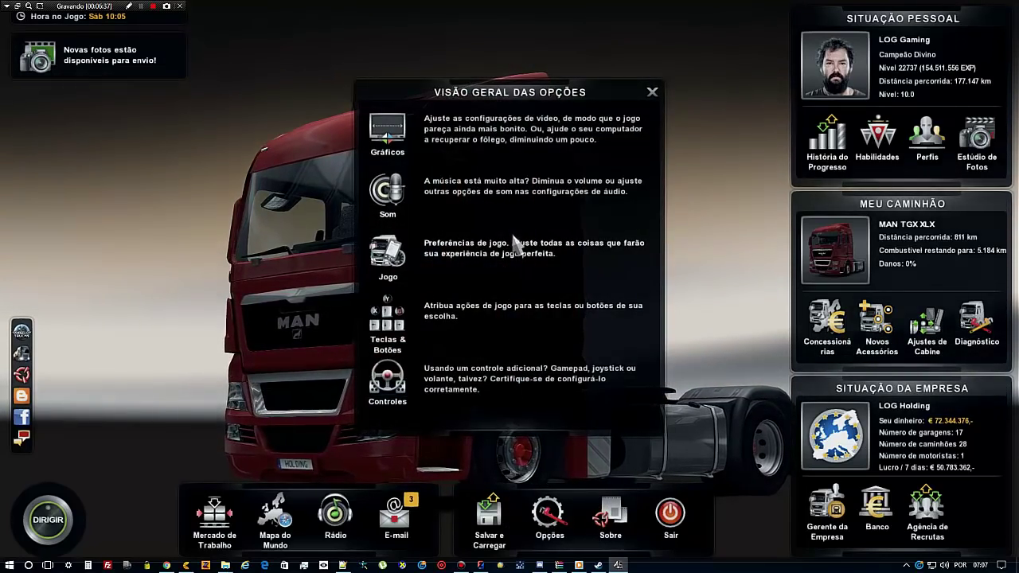
click(502, 132)
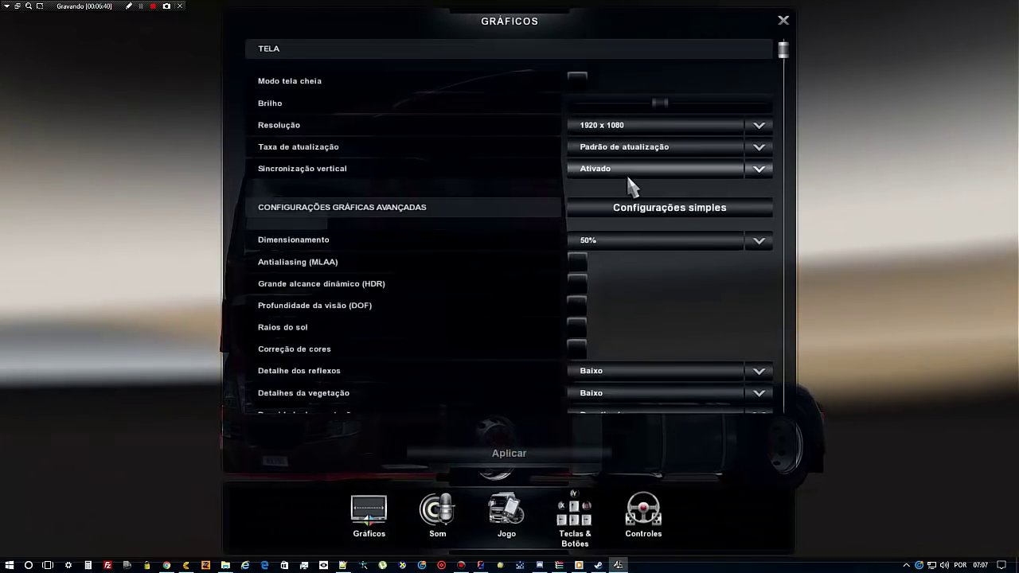
click(629, 213)
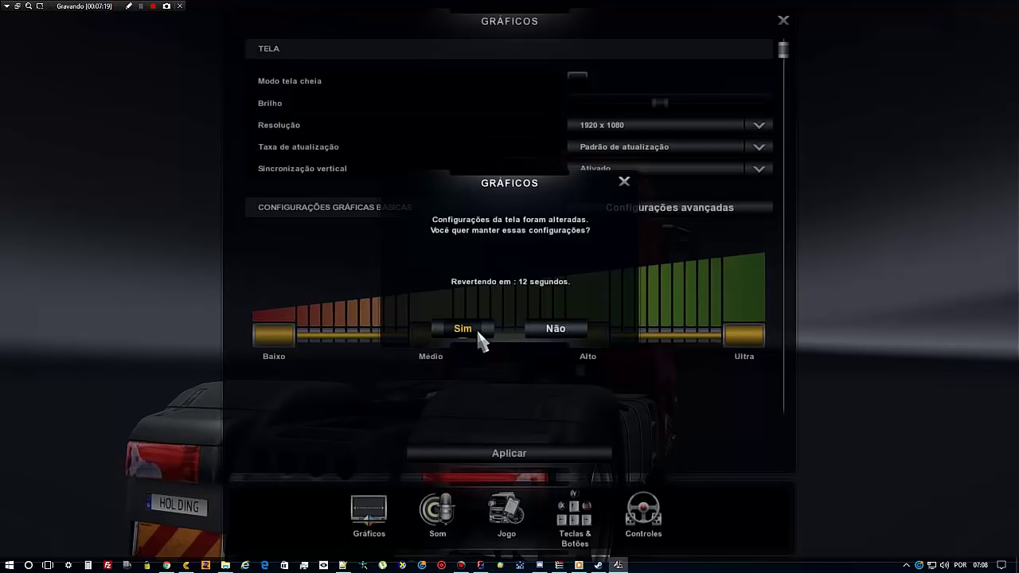
click(477, 327)
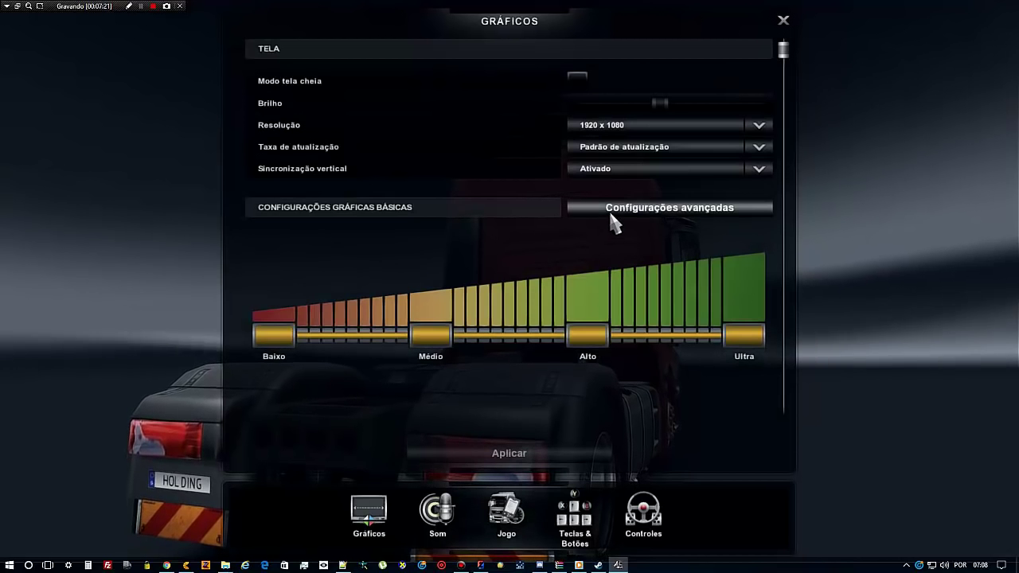
Step: Set the scaling (Dimensionamento) to 100% in the advanced graphics settings, apply and keep the change, and close the options
click(630, 212)
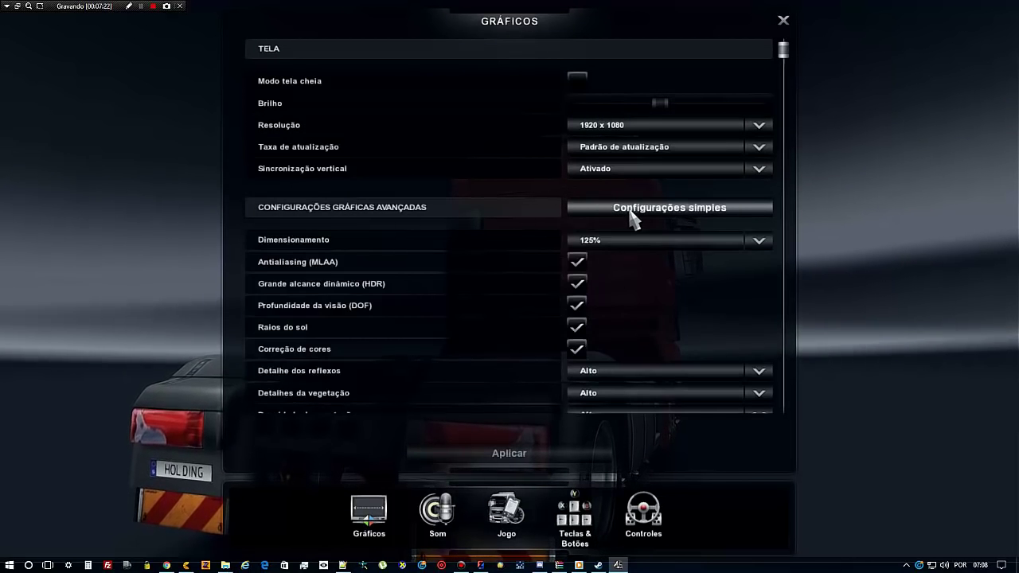
click(608, 242)
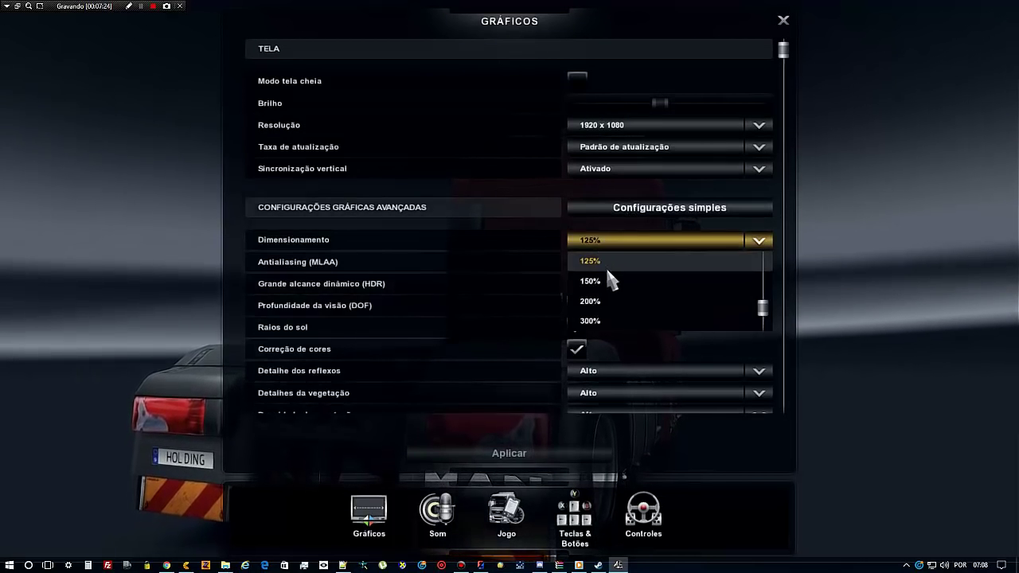
scroll(610, 275, up, 2)
click(603, 279)
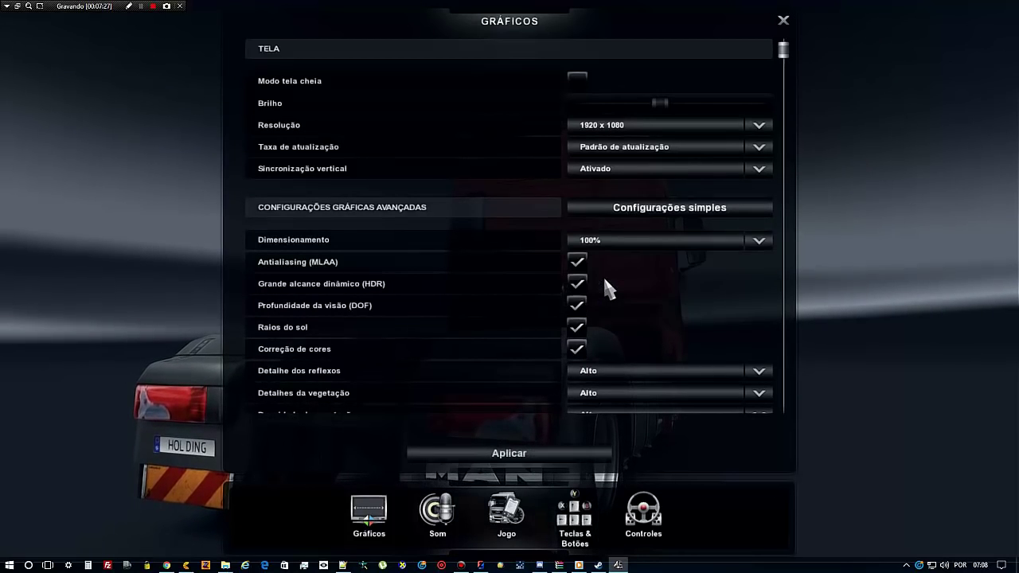
click(499, 455)
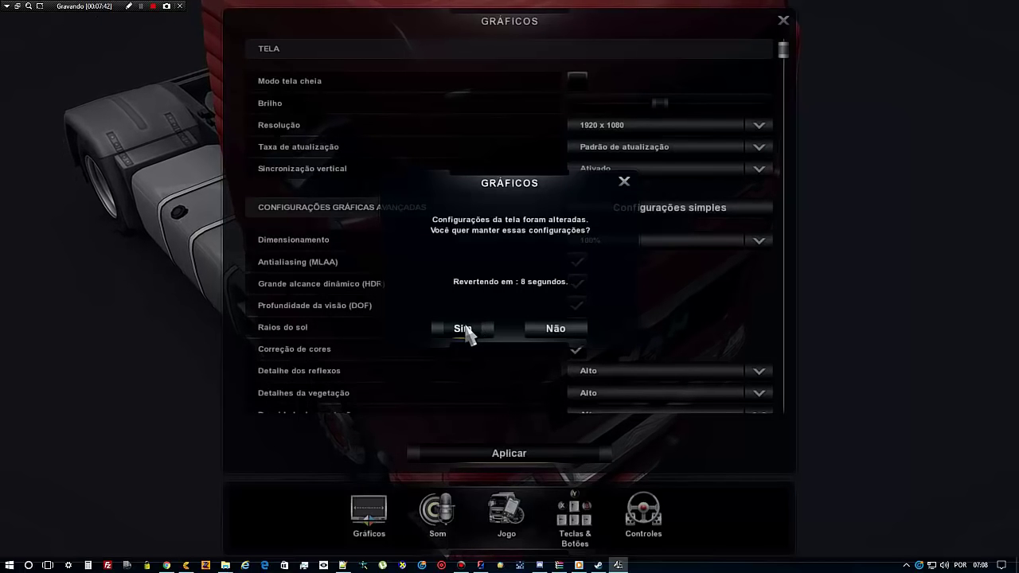
click(465, 328)
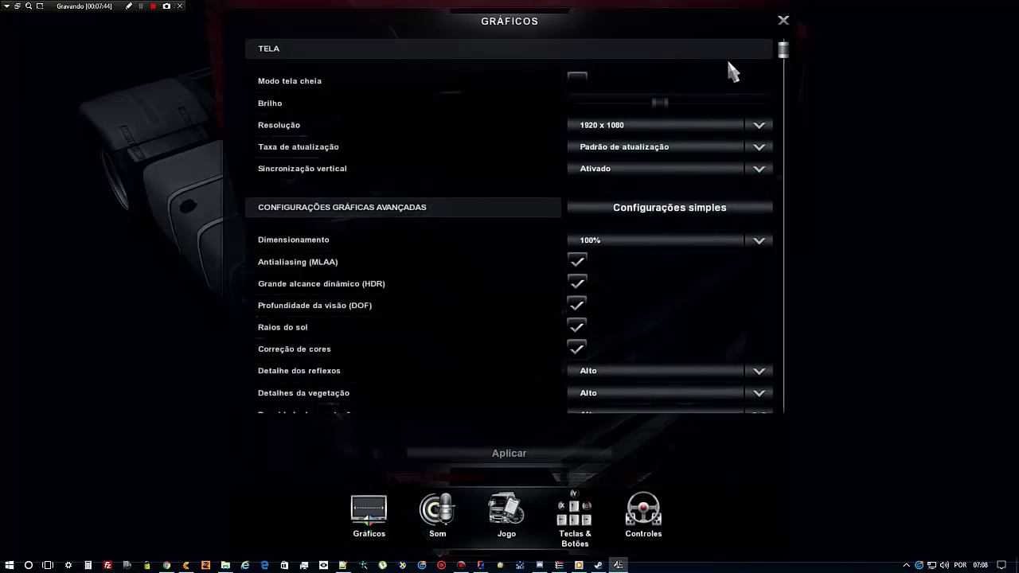
click(783, 20)
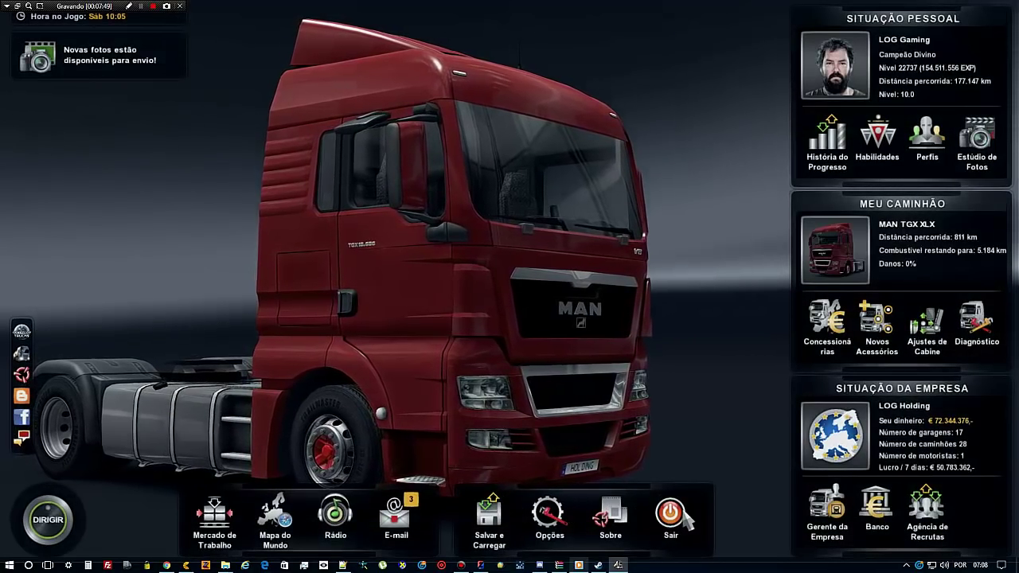
Step: Exit Euro Truck Simulator 2 and confirm leaving the game
click(681, 514)
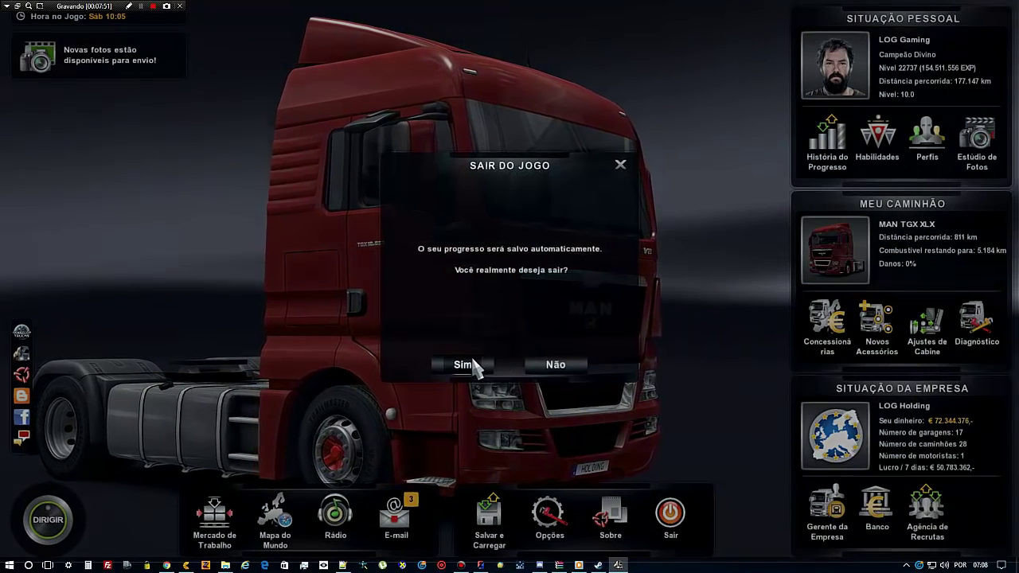
click(474, 364)
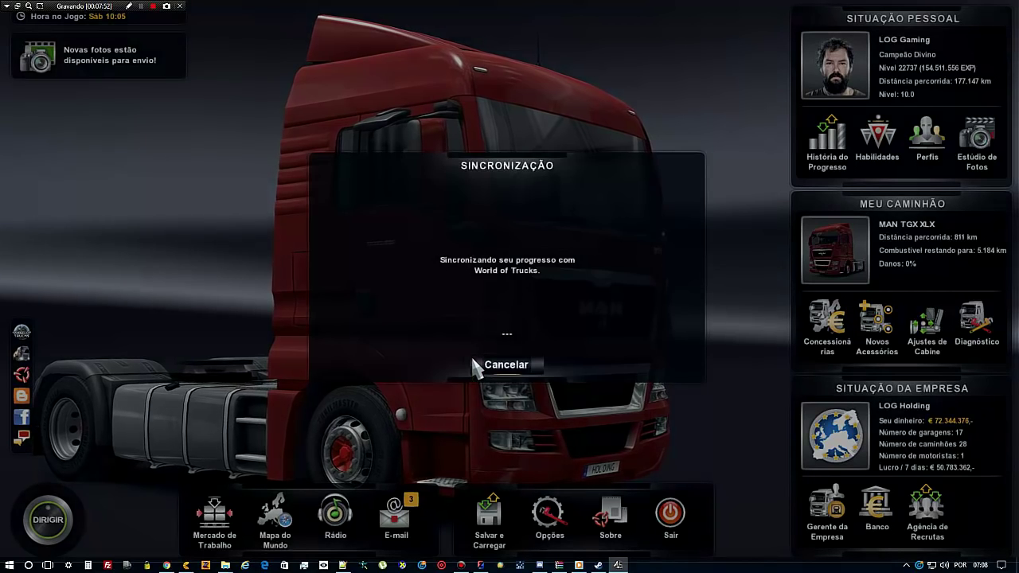
click(473, 359)
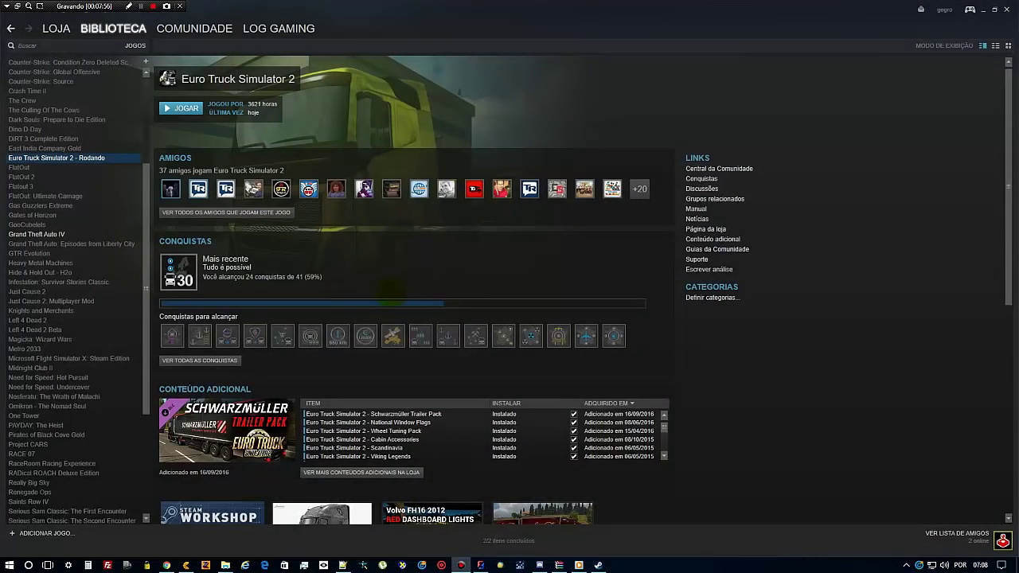
Step: Switch to File Explorer, open the mod_2 folder inside Documentos > Euro Truck Simulator 2, and widen the file name column
mouse_move(226, 566)
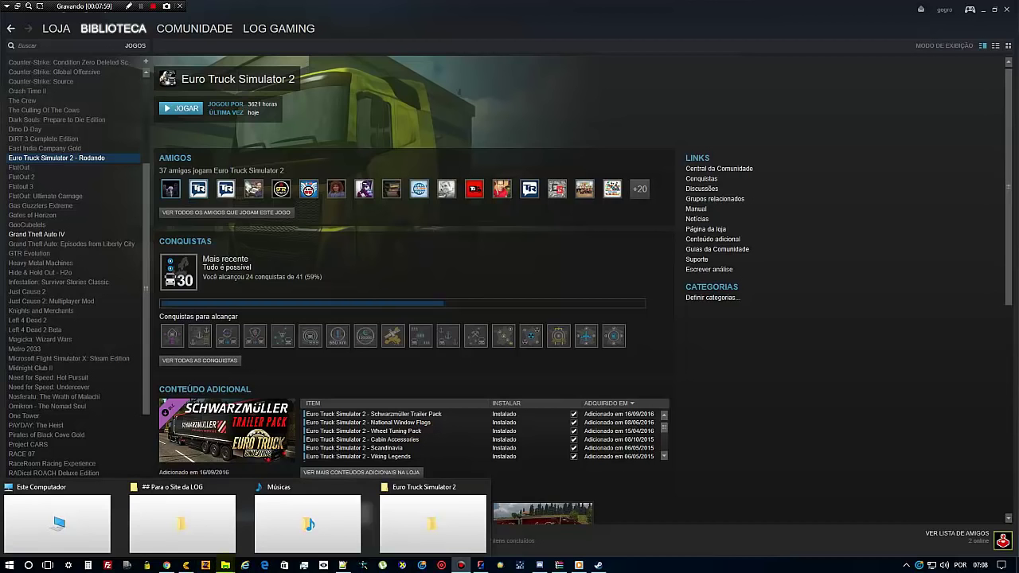
click(414, 518)
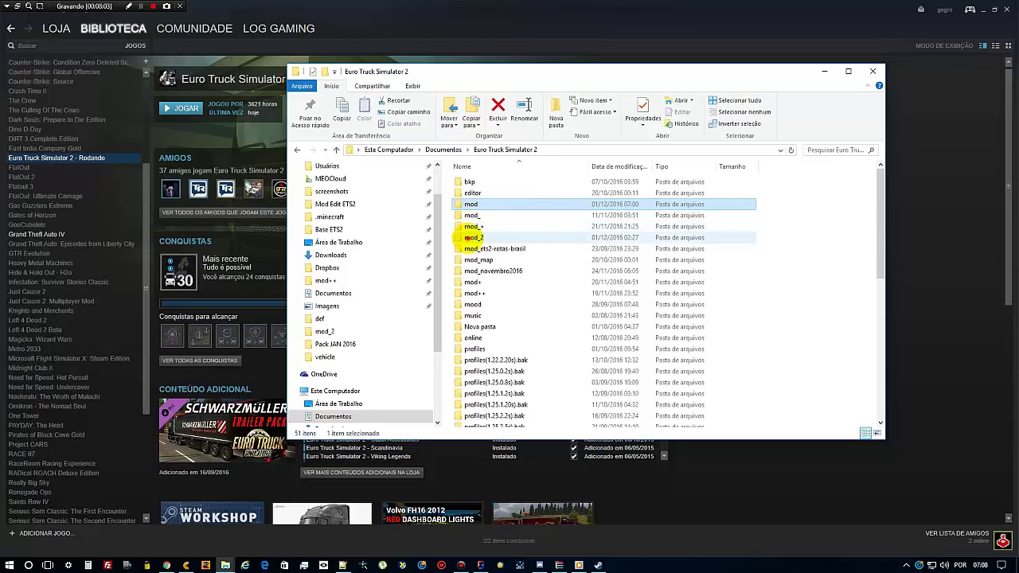
click(472, 237)
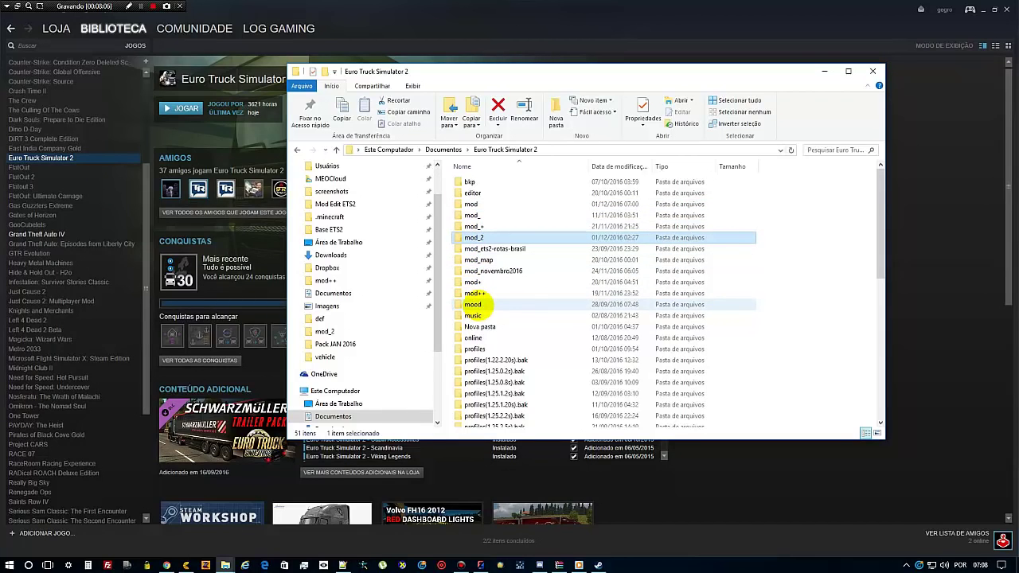
mouse_move(483, 307)
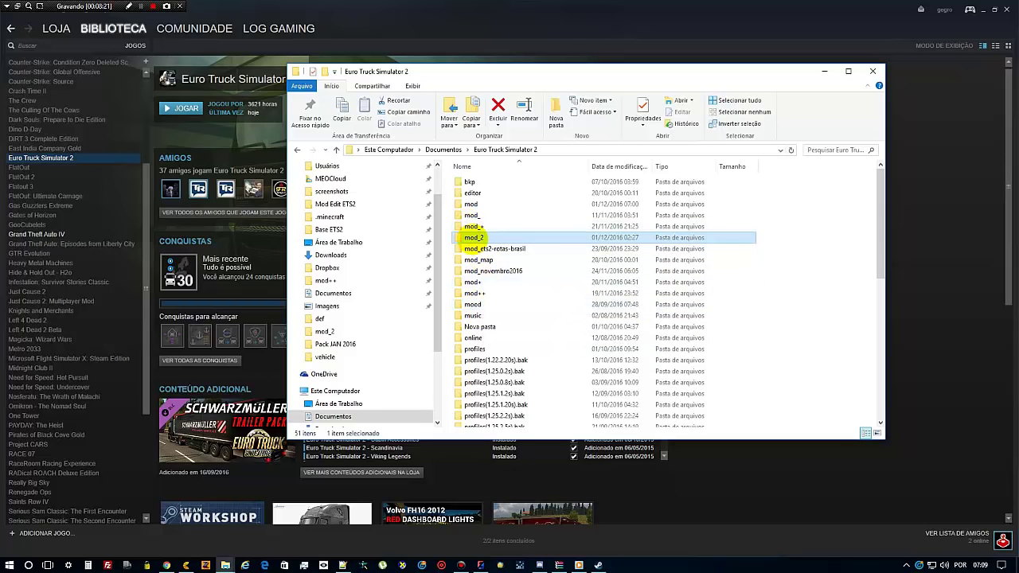
click(473, 237)
double_click(473, 237)
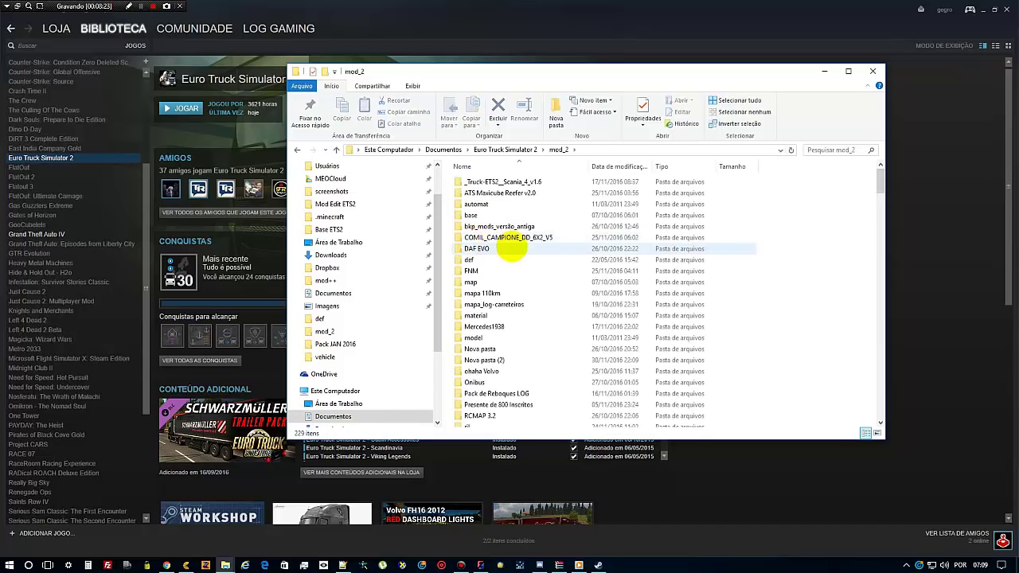
scroll(538, 281, down, 9)
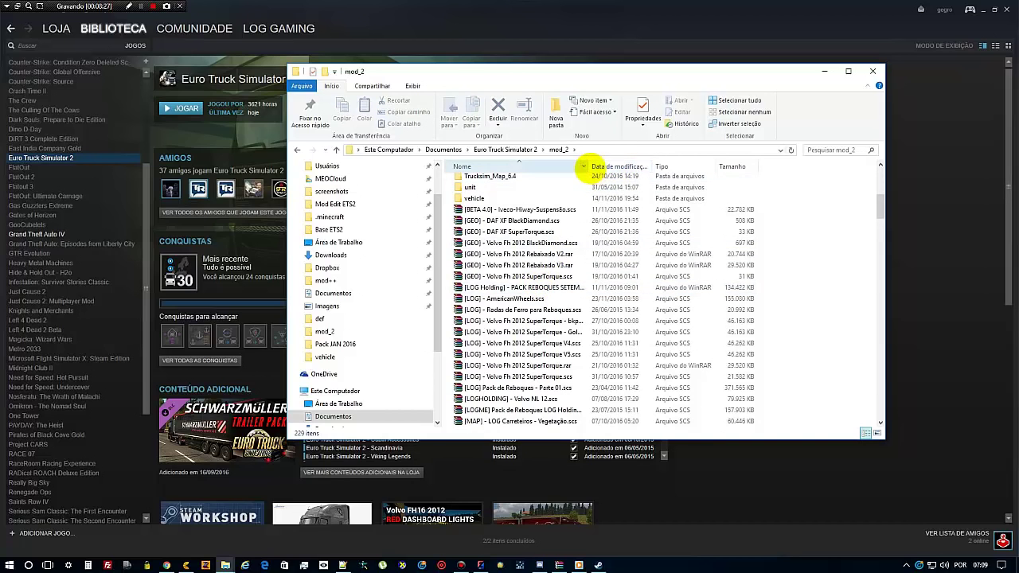
drag(587, 168, 762, 166)
Step: In mod_2, select Baú Mulher Peituda.scs, Baú MutanteOnGame.scs, Baú Pisico Adesivos.scs, bau_trsantana.scs and Canal Explorer Gamer.scs together
scroll(605, 241, down, 3)
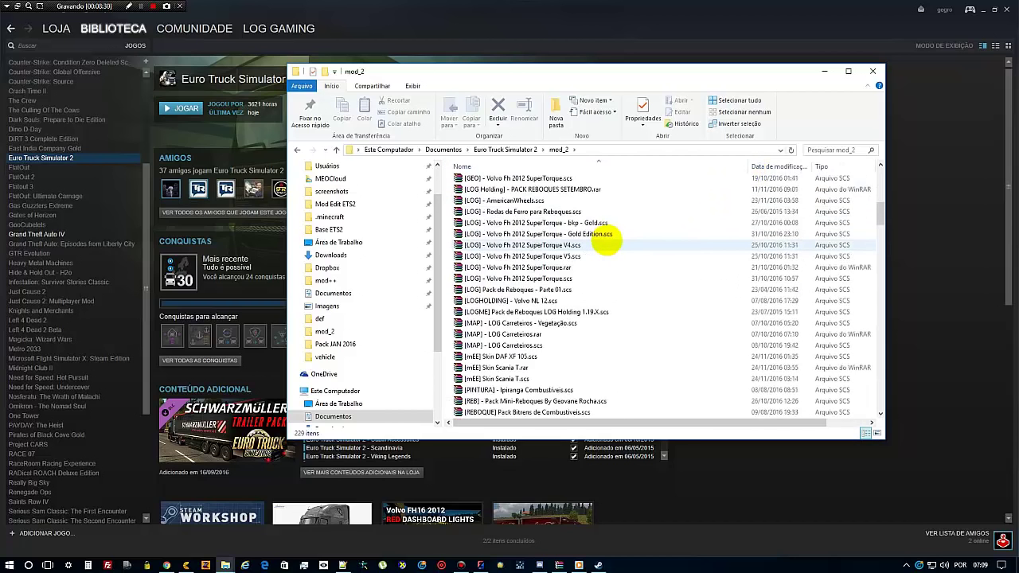
scroll(607, 239, down, 1)
scroll(607, 240, down, 1)
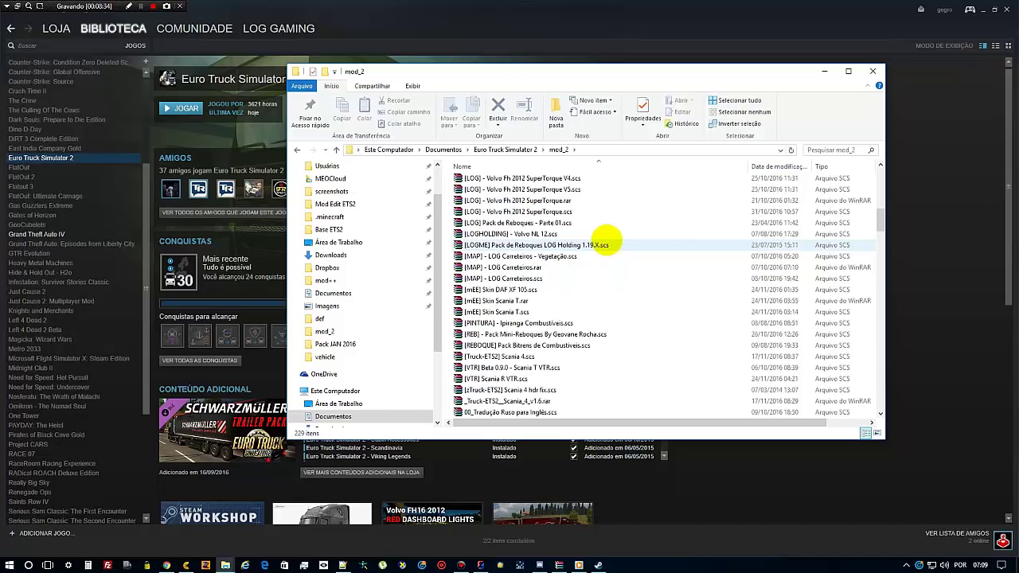
scroll(605, 238, down, 2)
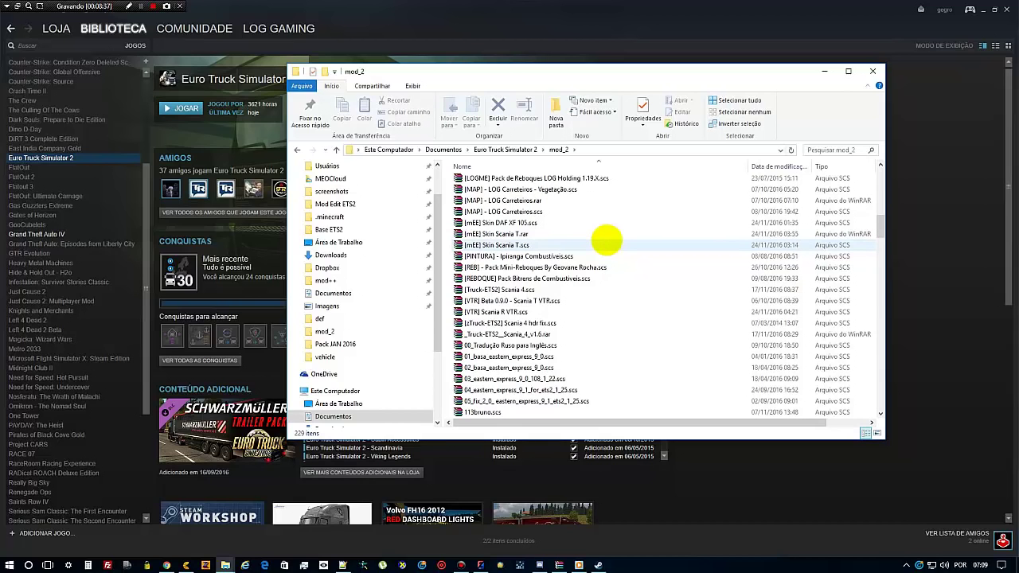
scroll(607, 239, down, 12)
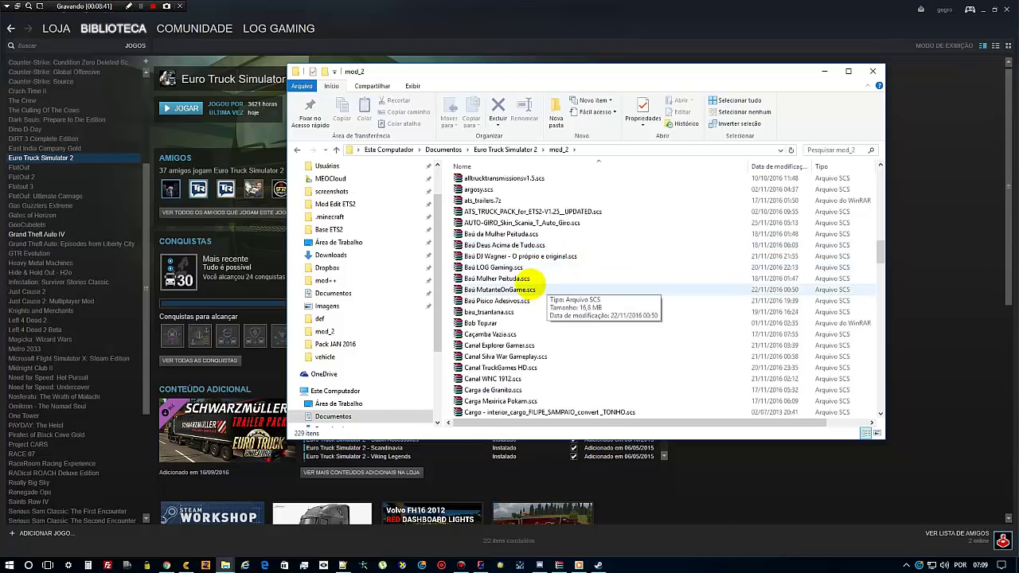
click(514, 279)
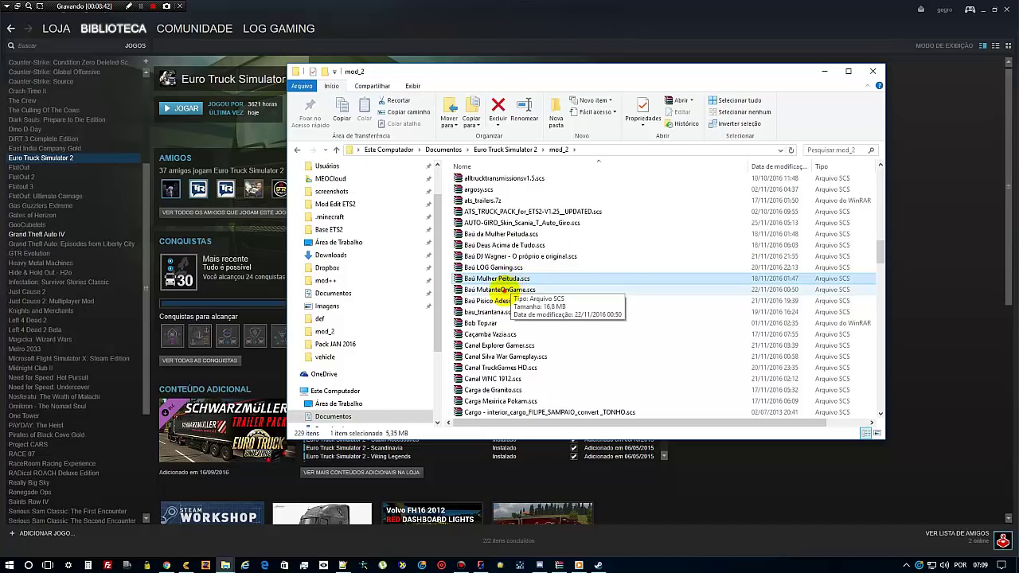
shift+click(501, 301)
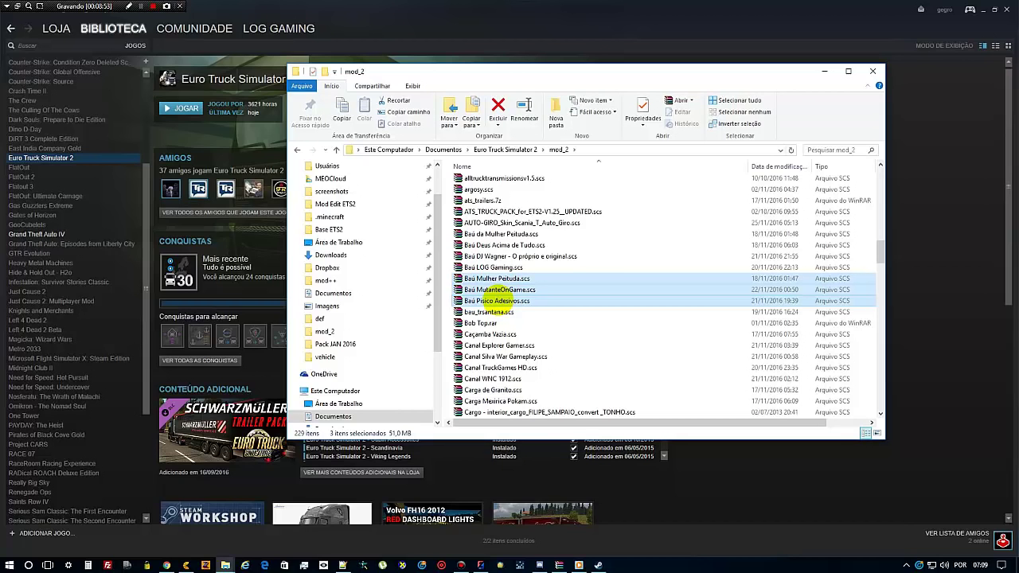
ctrl+click(487, 312)
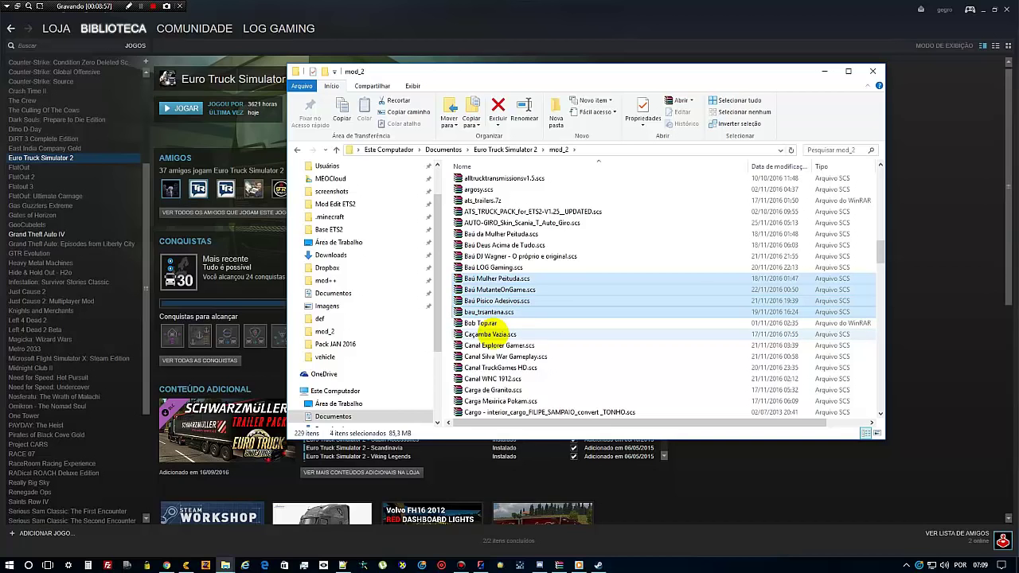
ctrl+click(500, 334)
ctrl+click(502, 345)
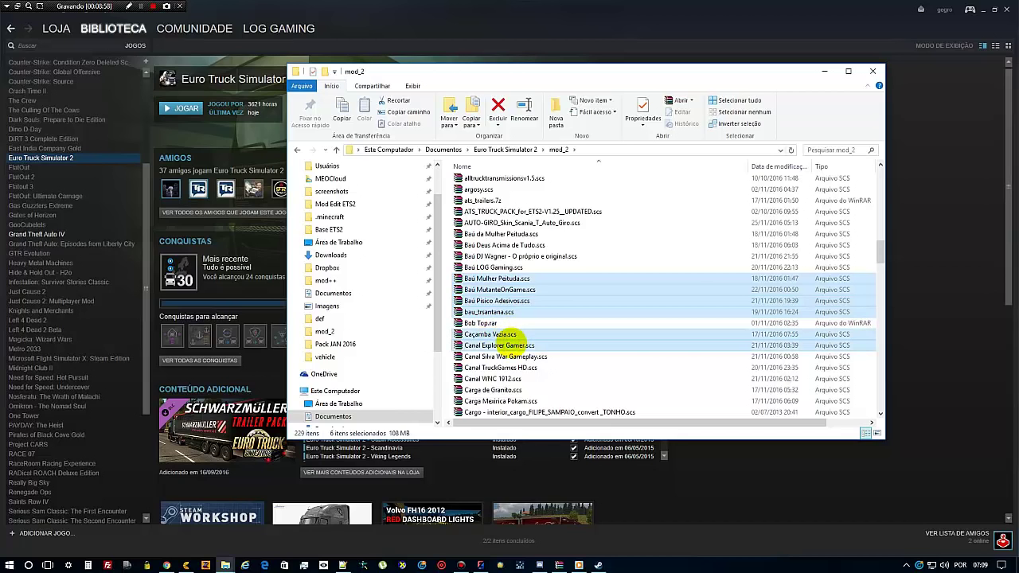
ctrl+click(500, 334)
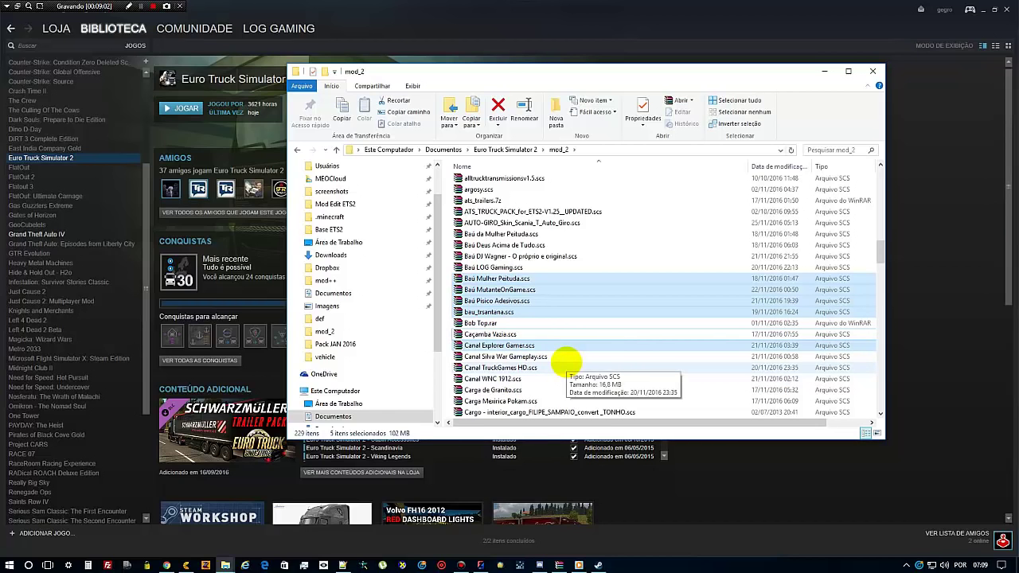
Step: Add Carga de Granito.scs and Carga Mexirica Pokam.scs to the selection and copy all the selected mod files
scroll(565, 360, down, 1)
scroll(566, 360, down, 2)
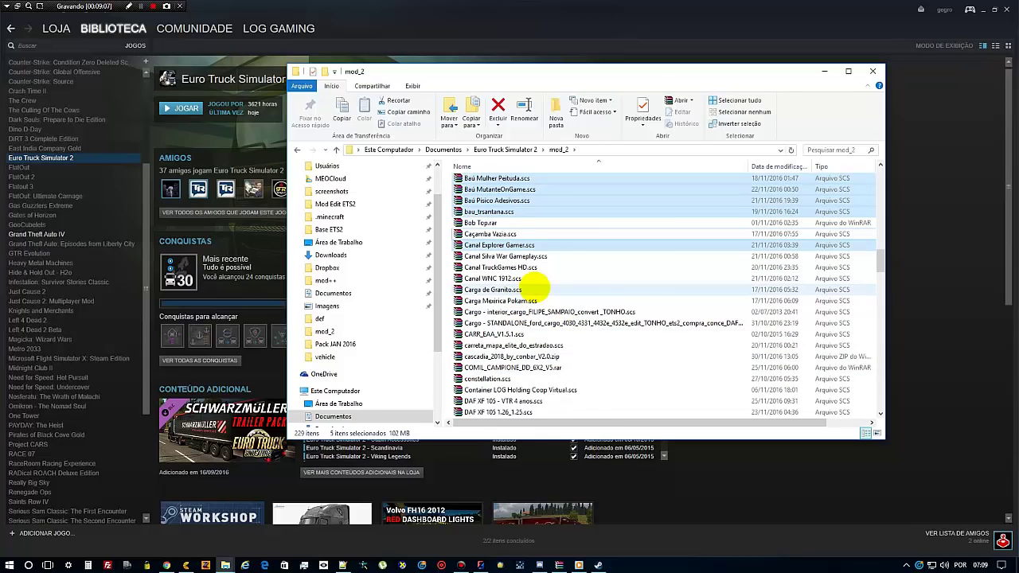
ctrl+click(588, 289)
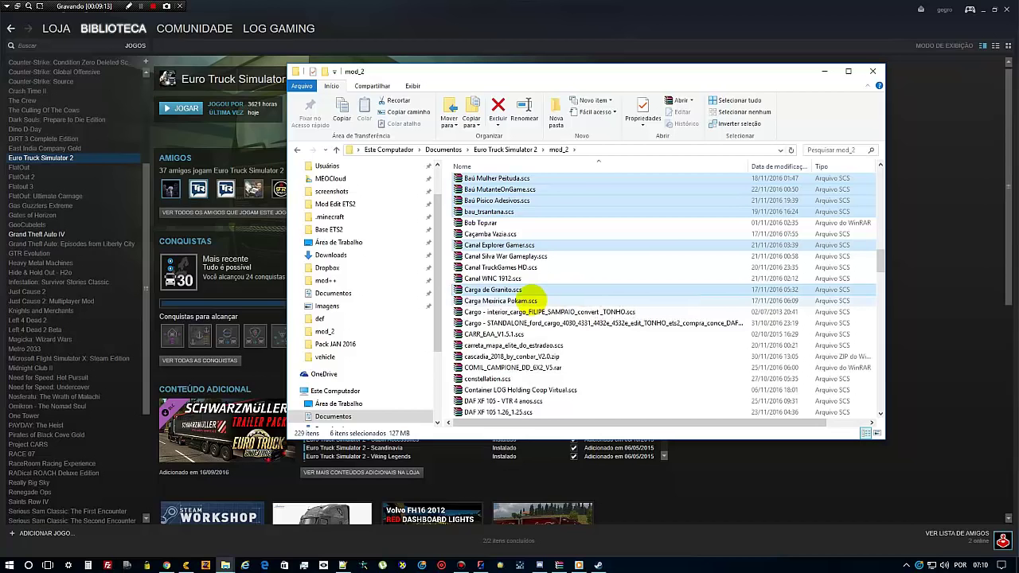
ctrl+click(509, 301)
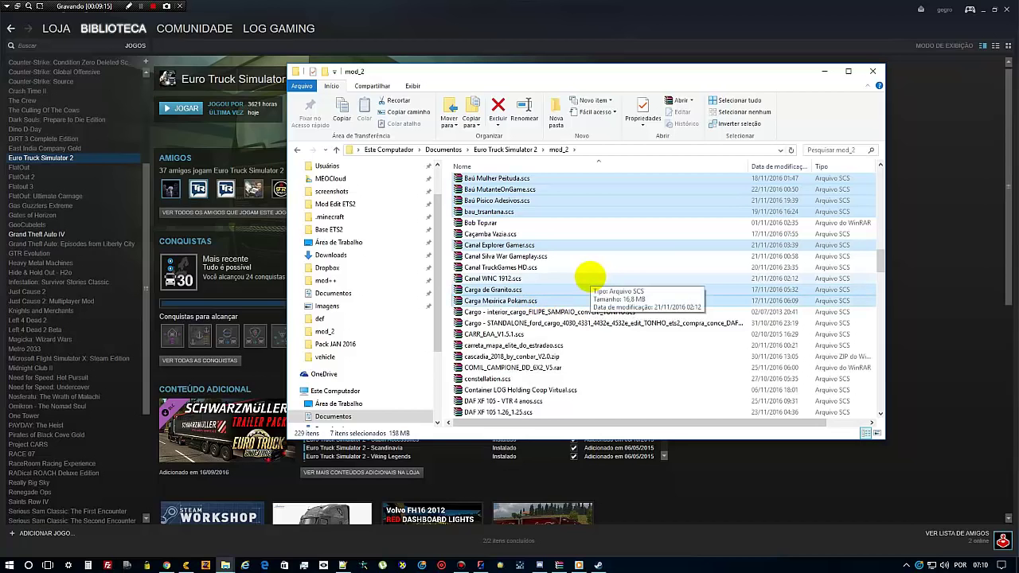
key(ctrl+c)
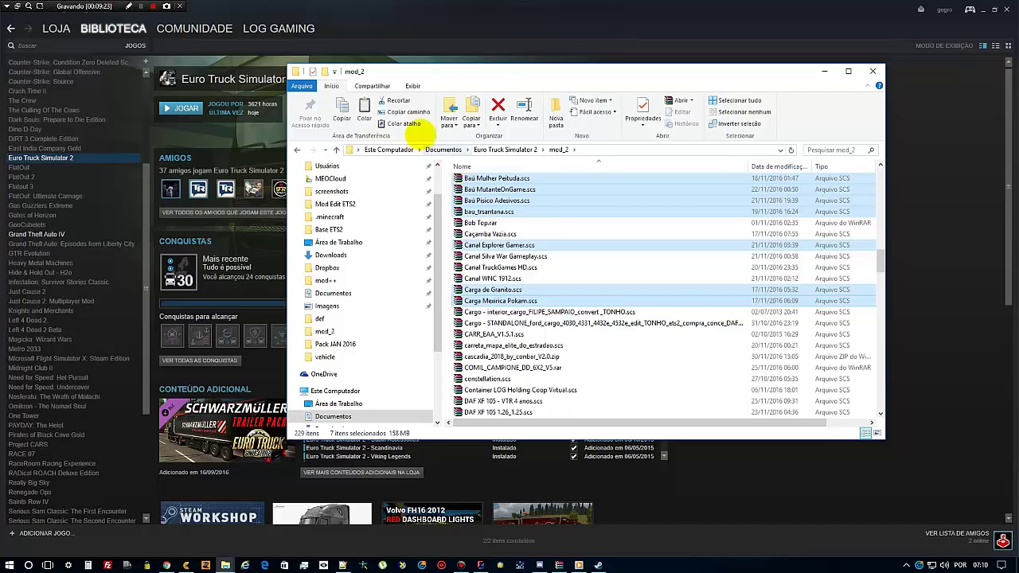
Step: Paste the copied mod files into the empty mod folder of Euro Truck Simulator 2 and select them all
click(510, 150)
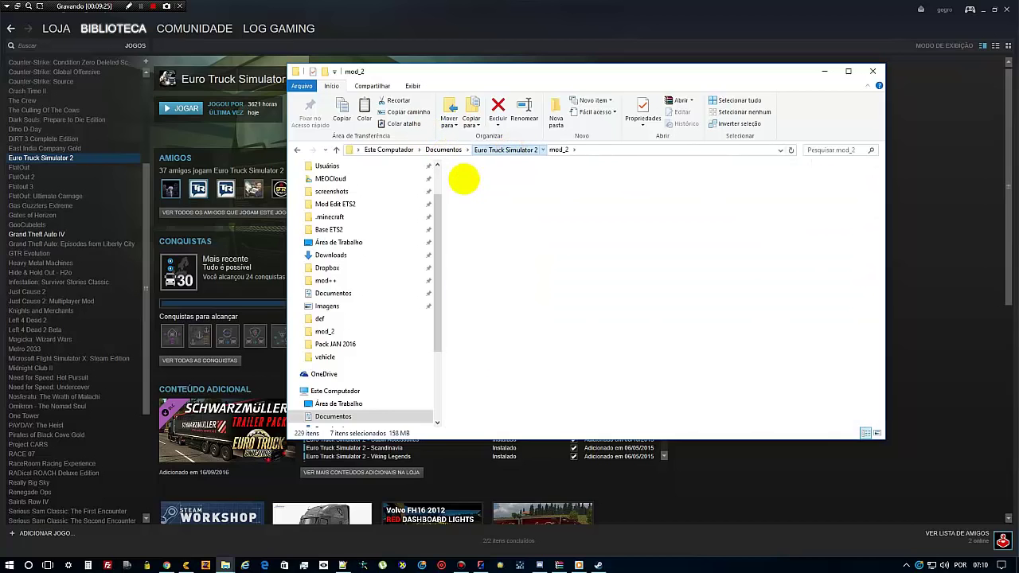
double_click(470, 204)
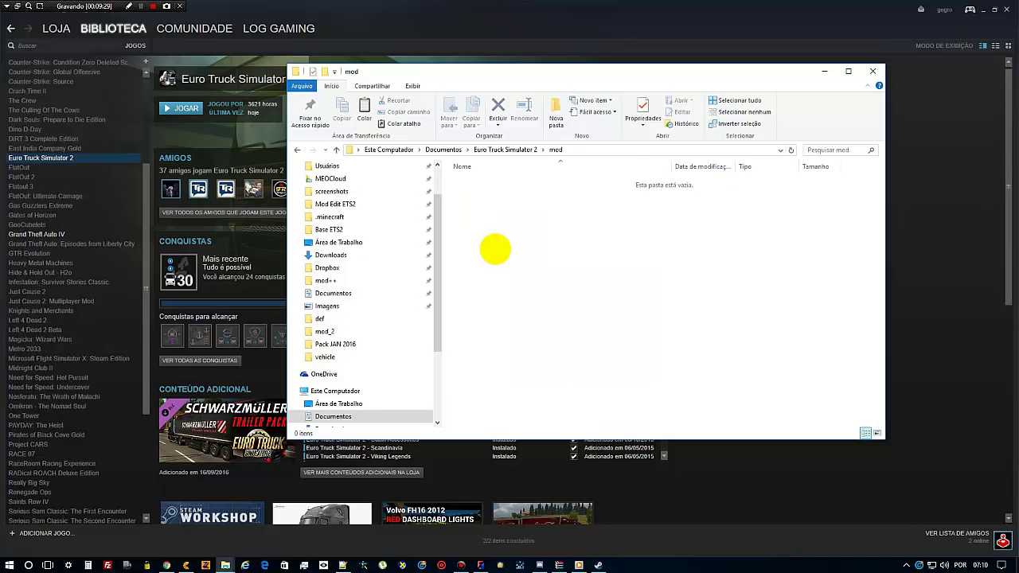
key(ctrl+v)
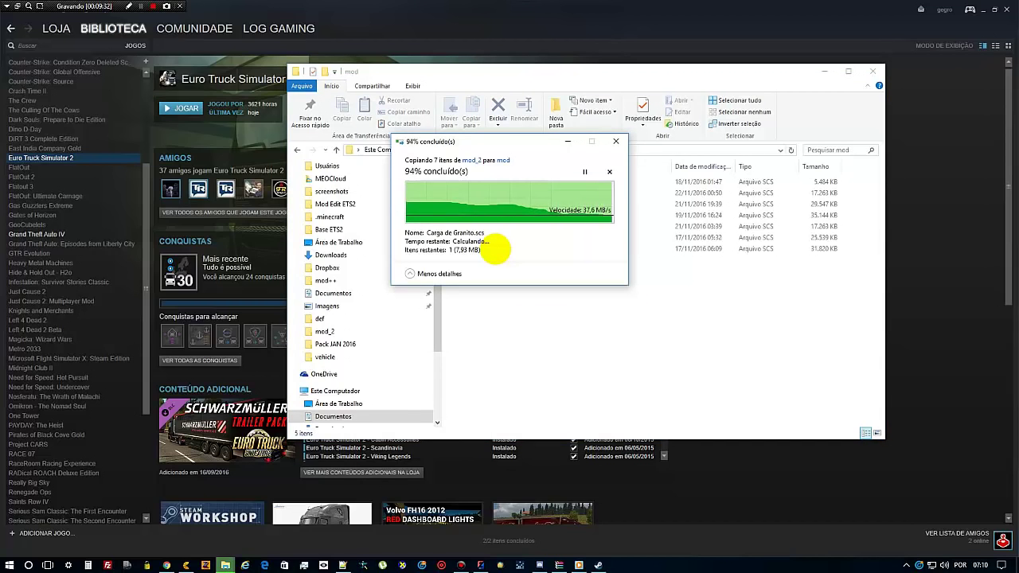
key(ctrl+a)
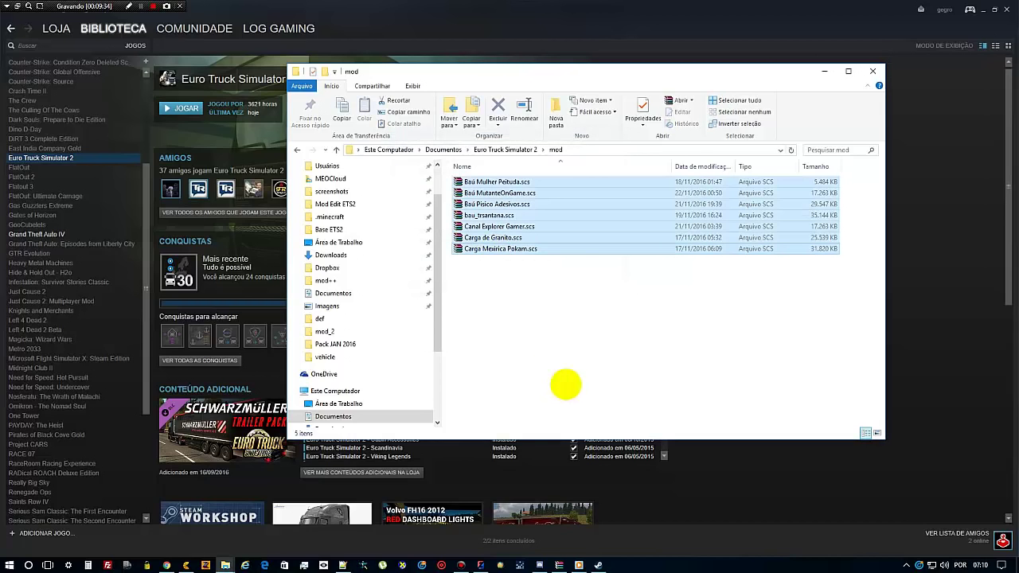
Step: Switch to Steam, launch the game with Play Euro Truck Simulator 2 (64-bit), and accept the SDK notice
click(734, 471)
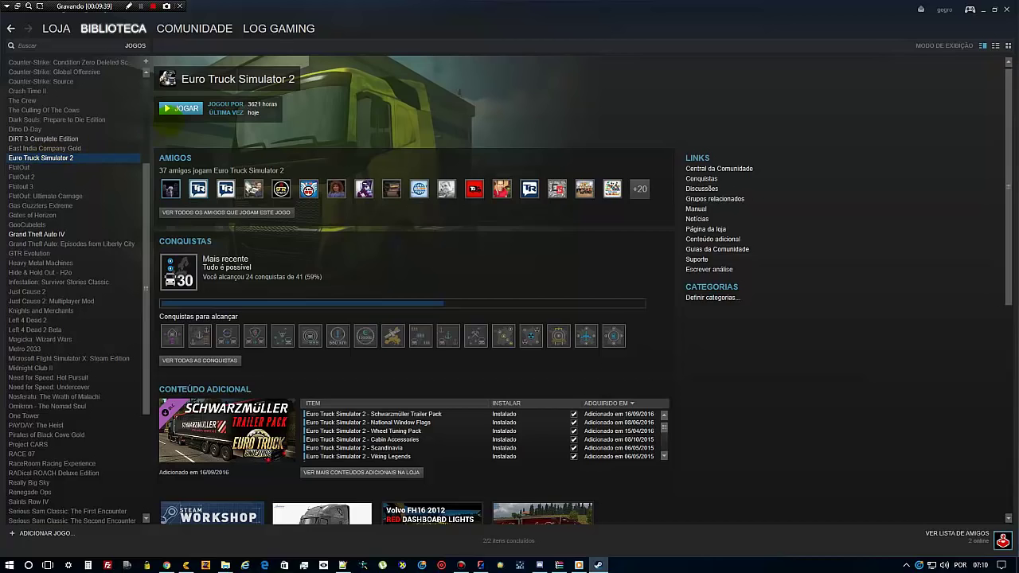
click(181, 108)
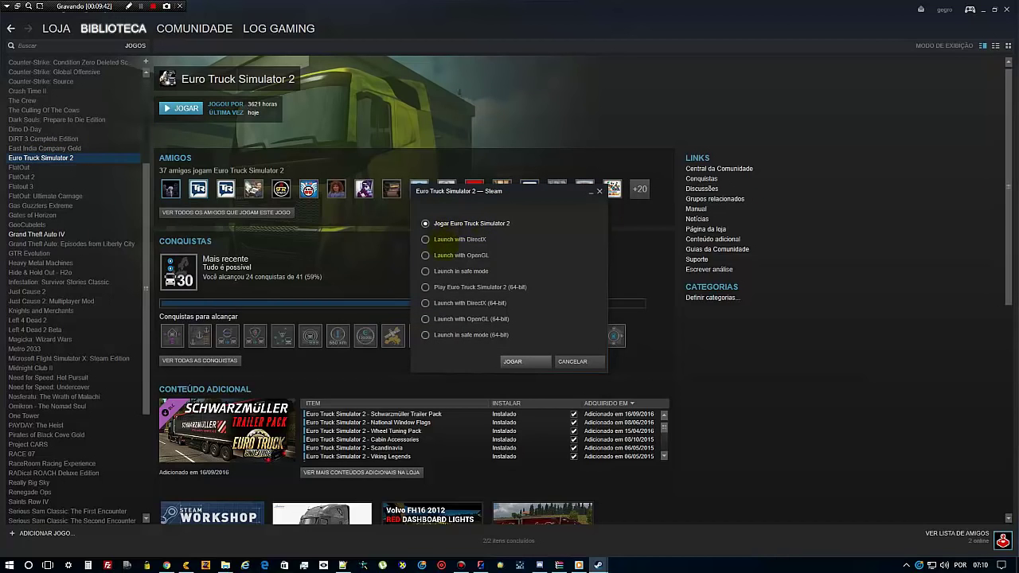
click(435, 287)
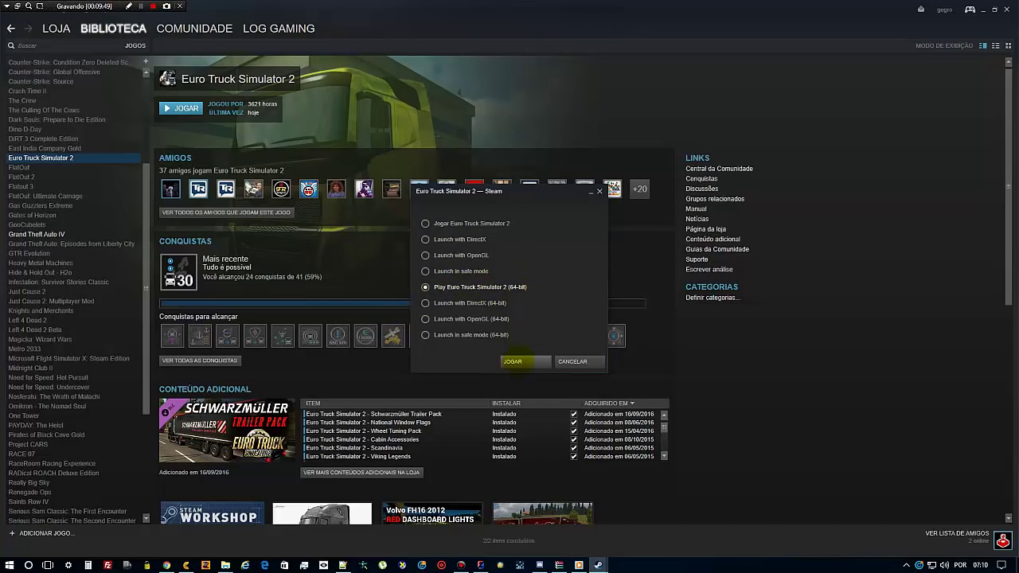
click(513, 361)
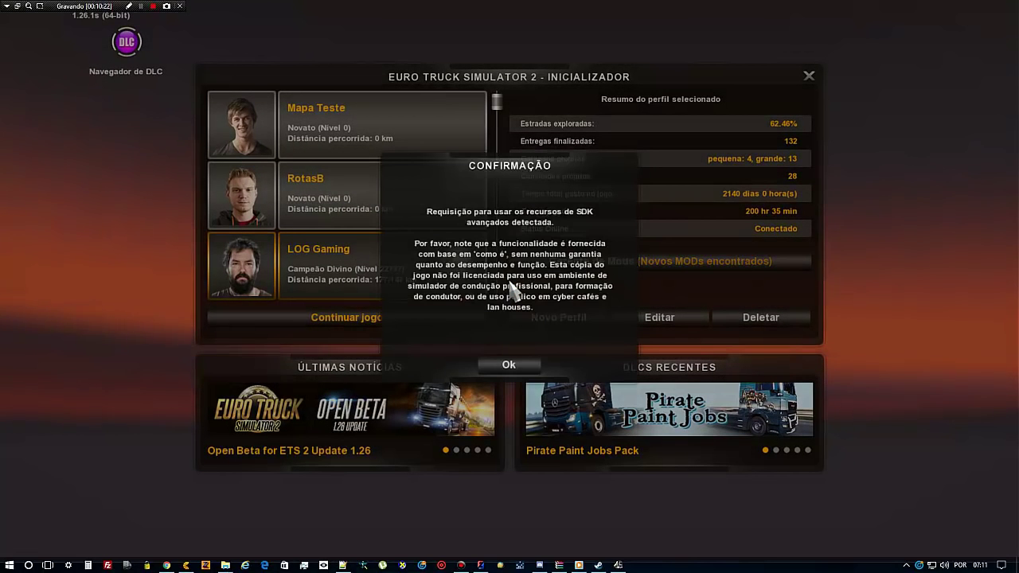
click(521, 364)
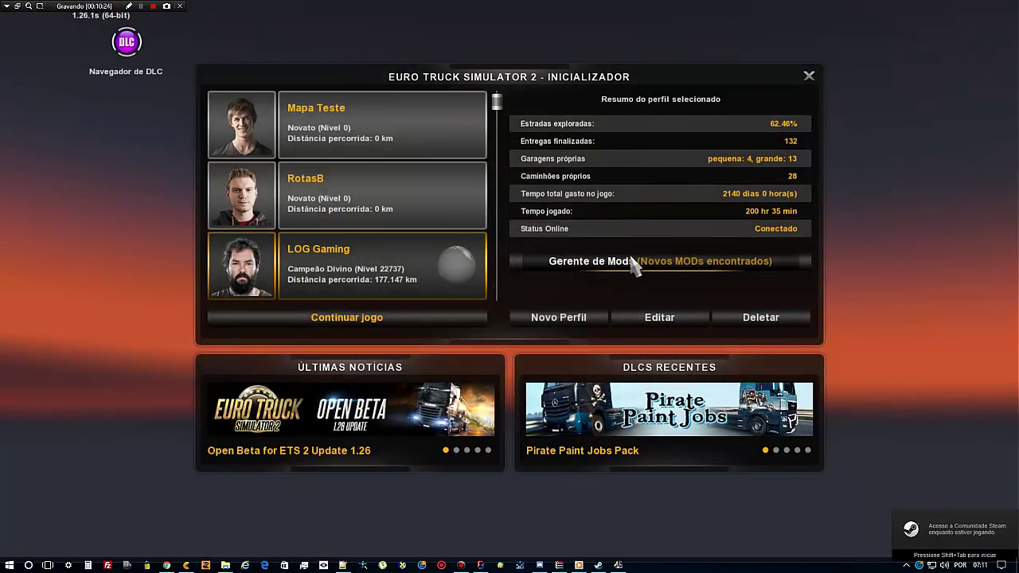
Step: Activate all seven copied mods for the LOG Gaming profile in the mod manager, confirm the changes, and continue the game
click(621, 262)
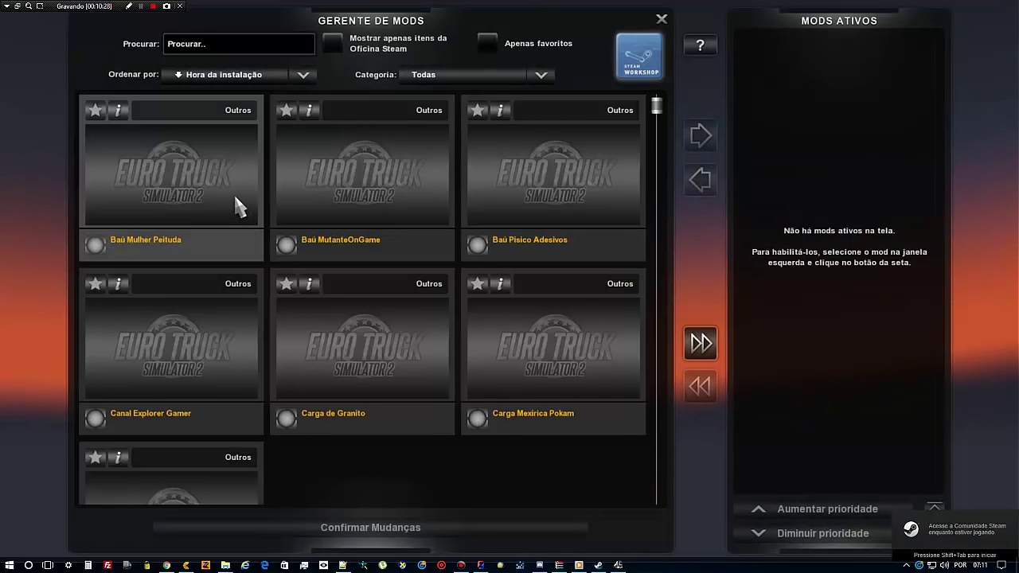
double_click(239, 207)
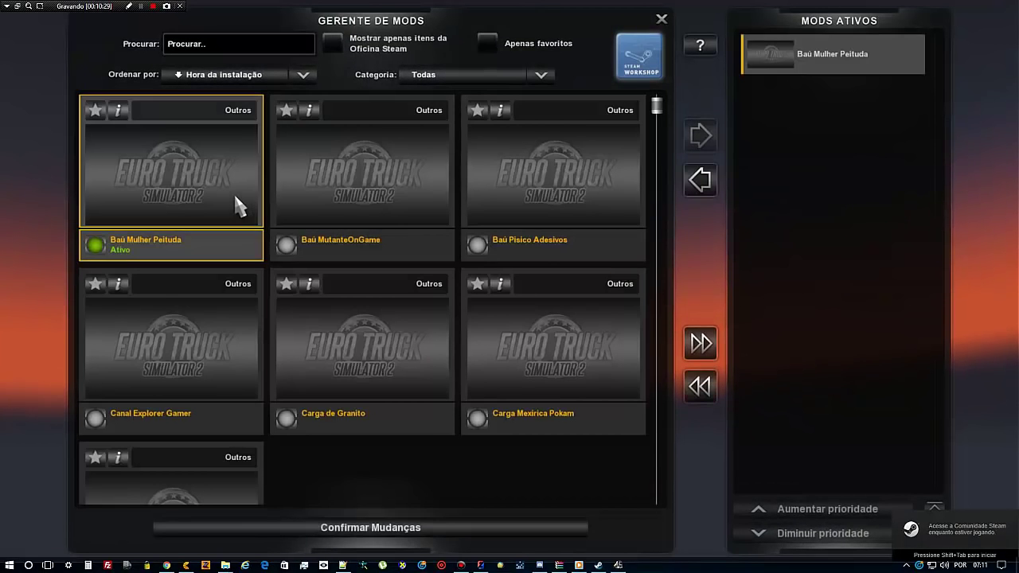
double_click(374, 199)
double_click(504, 203)
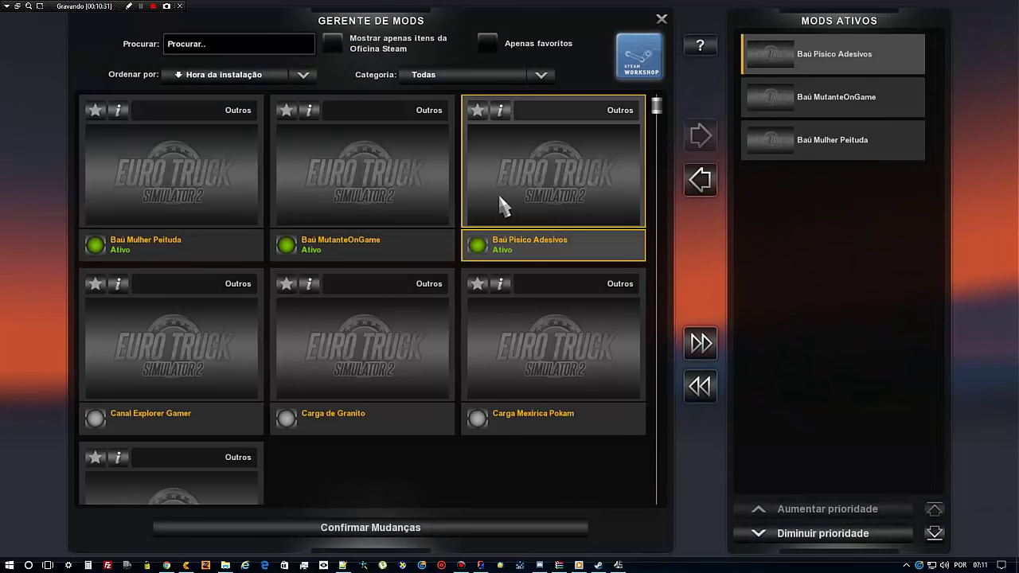
double_click(528, 342)
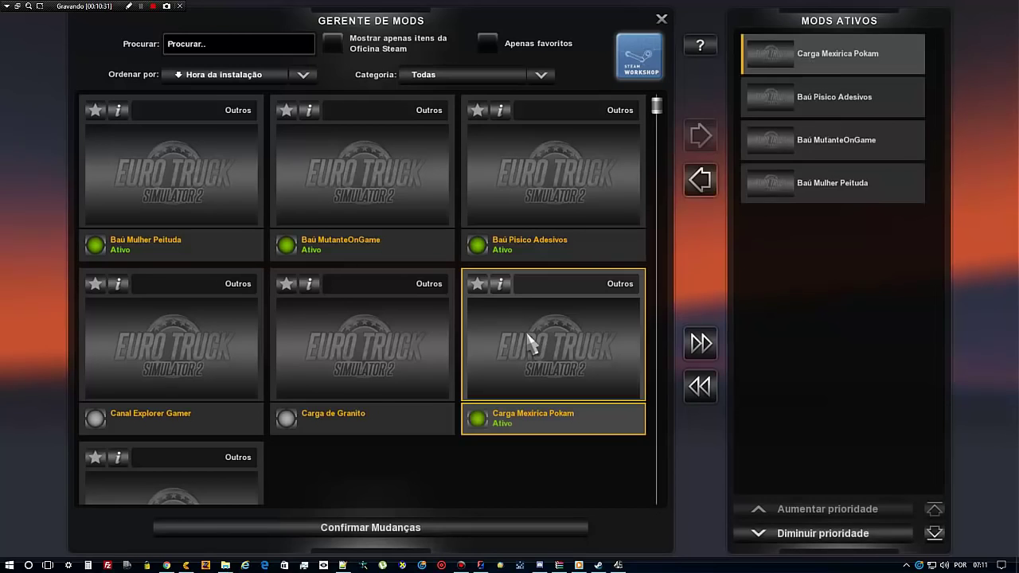
double_click(348, 338)
double_click(182, 347)
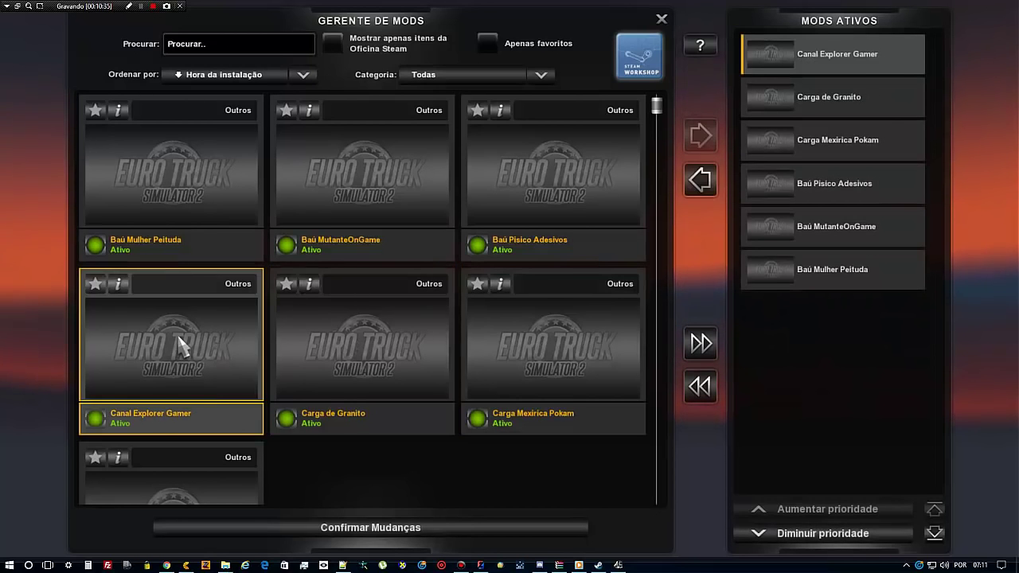
double_click(166, 457)
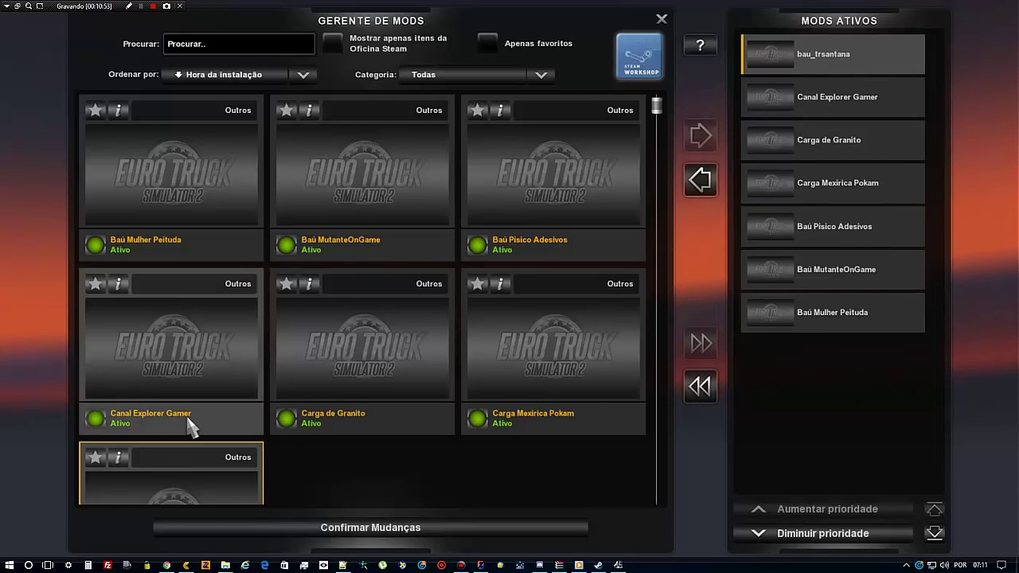
click(364, 530)
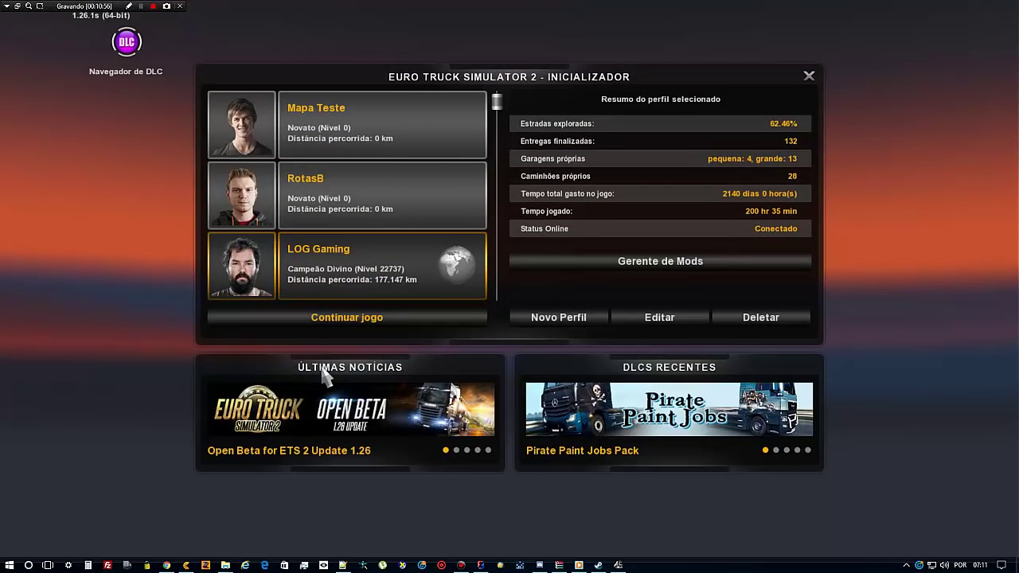
click(374, 323)
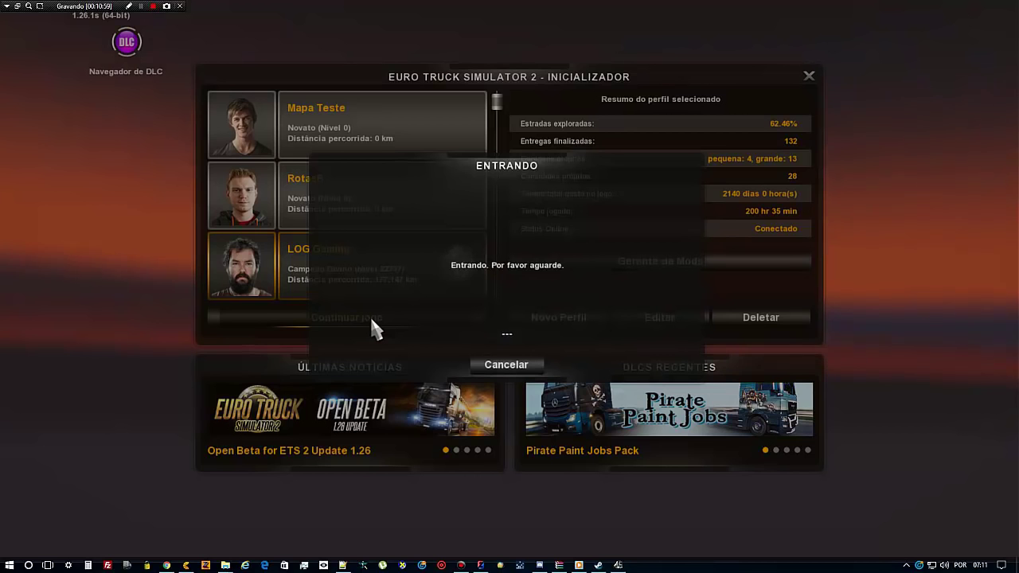